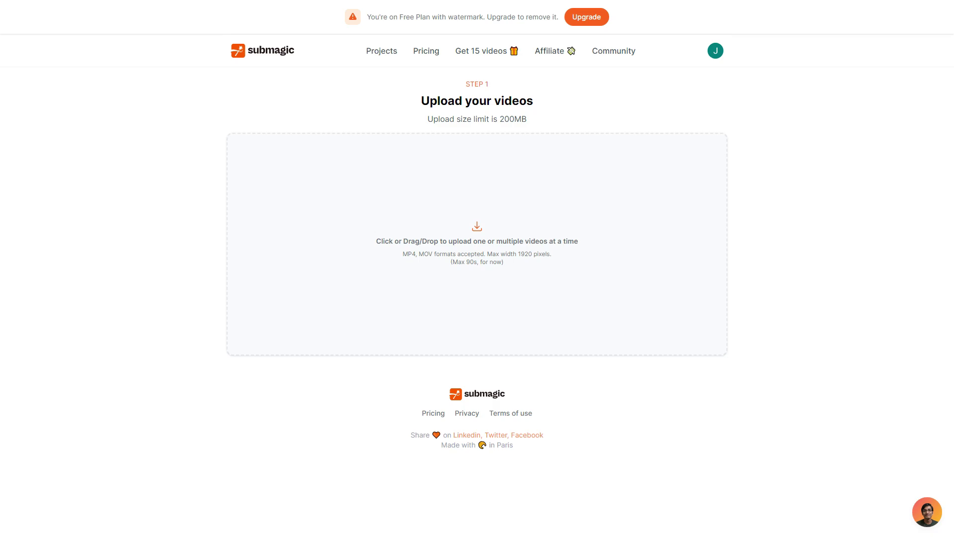
Step: Upload the vertical clip alex hormozi.mp4 with English as the caption language
left_click_drag(953, 226, 465, 249)
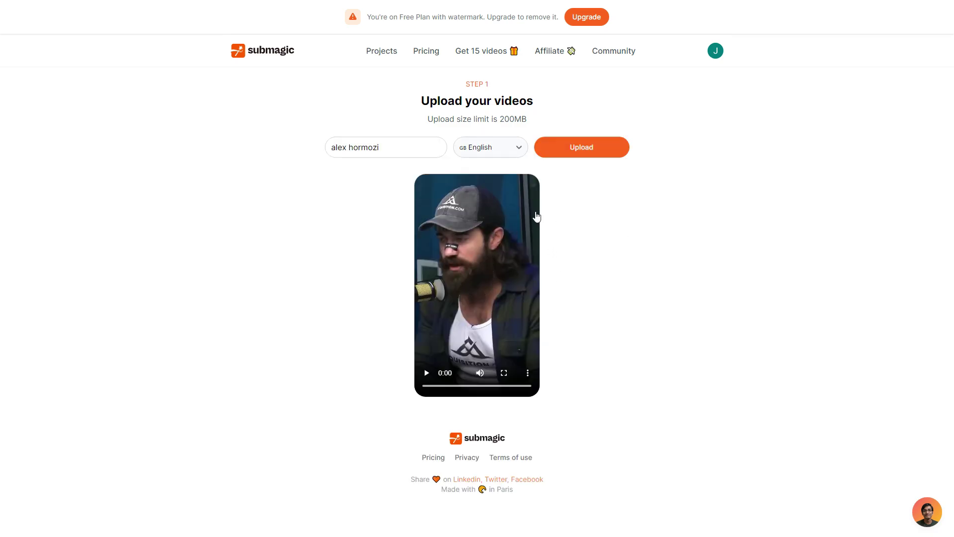
left_click(518, 151)
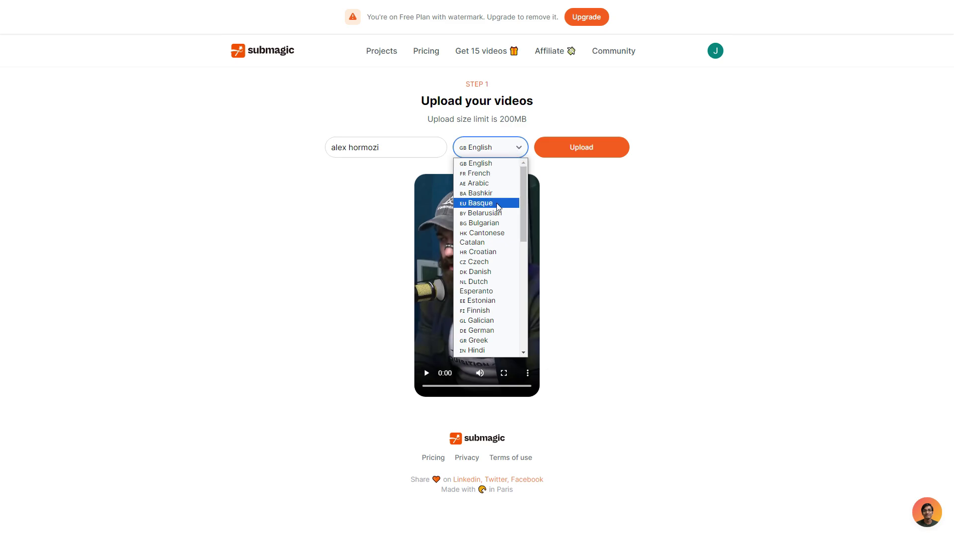
left_click(517, 152)
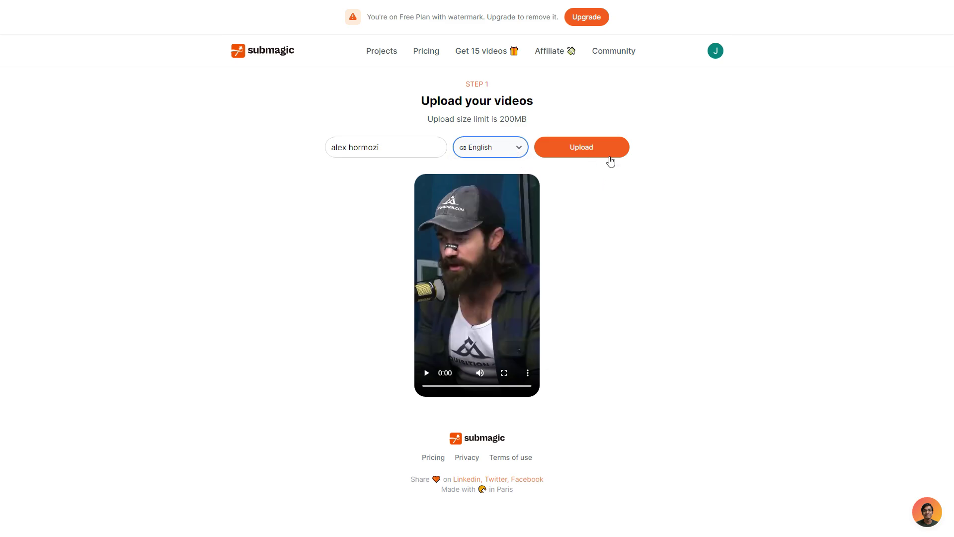
left_click(603, 153)
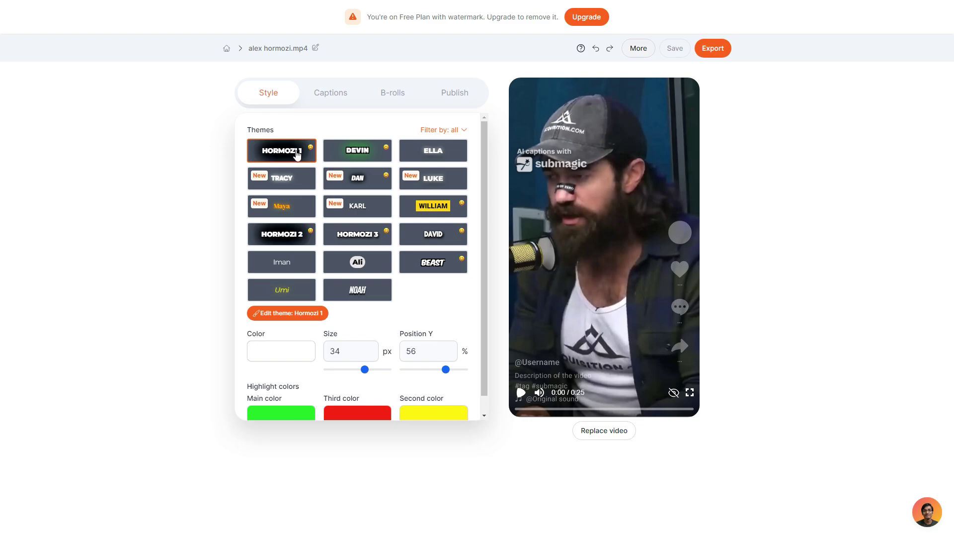
Step: Preview the clip, try the Devin, Beast and Iman themes, then apply the Ali theme
left_click(521, 393)
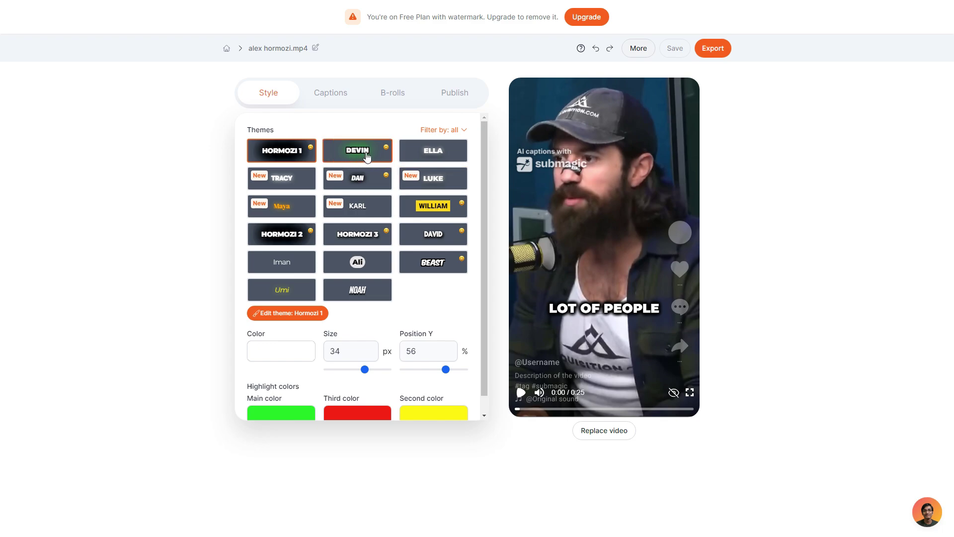
left_click(361, 157)
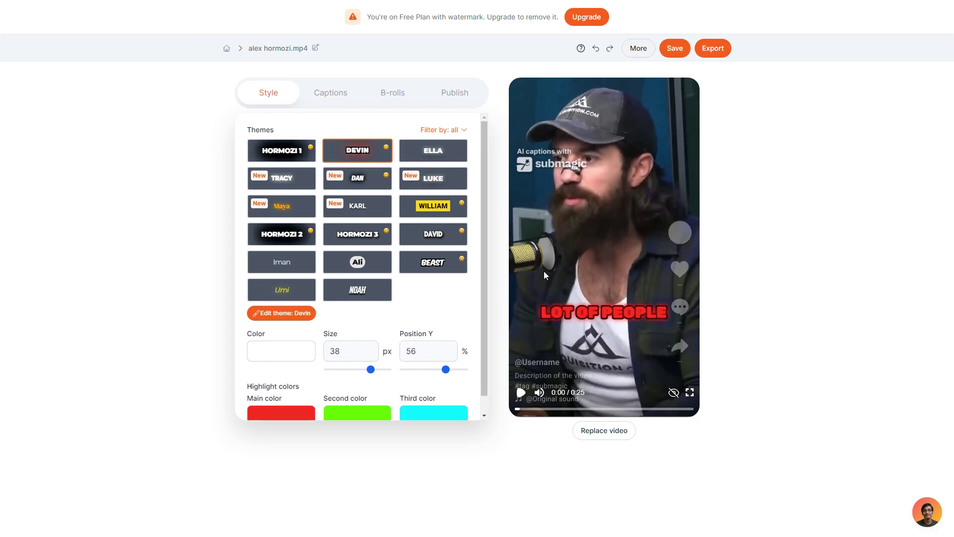
left_click(428, 271)
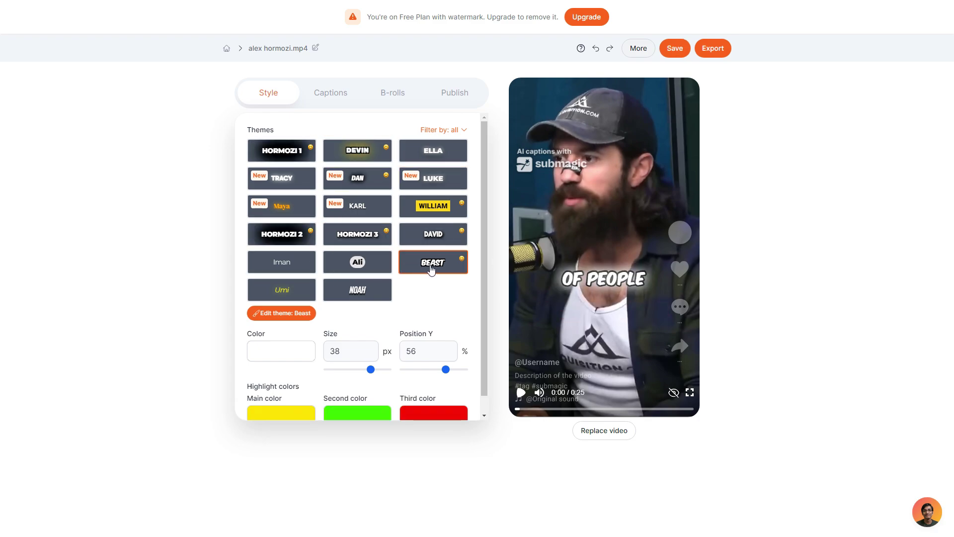
left_click(288, 270)
left_click(363, 266)
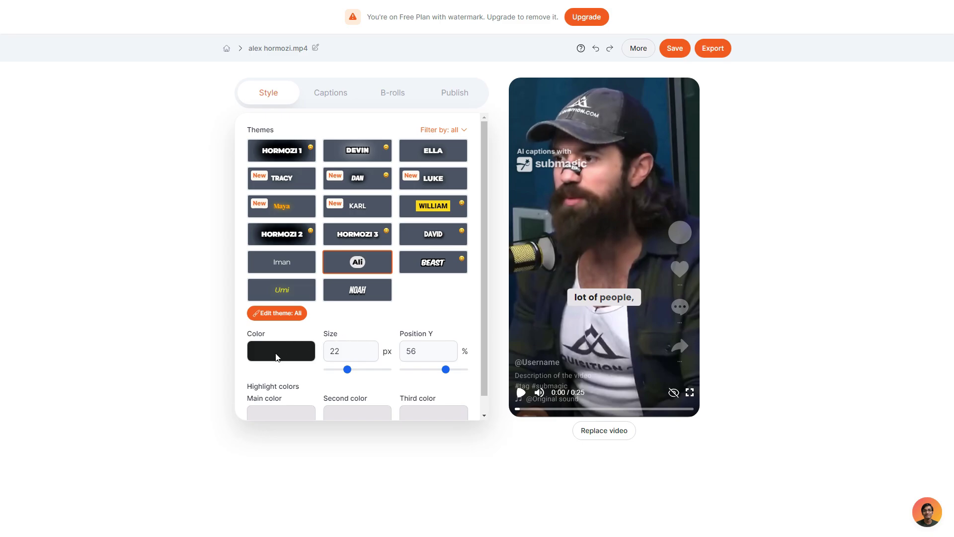
Step: Try red, then keep the caption text black and start adjusting the size and position sliders
left_click(282, 355)
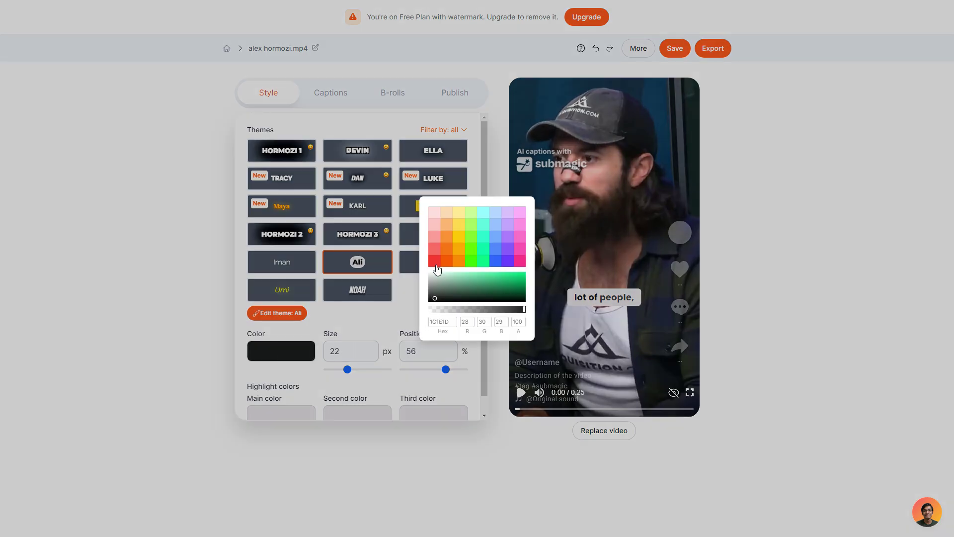
left_click(440, 272)
left_click(346, 377)
mouse_move(346, 377)
left_mouse_down()
mouse_move(368, 377)
mouse_move(347, 375)
left_mouse_up()
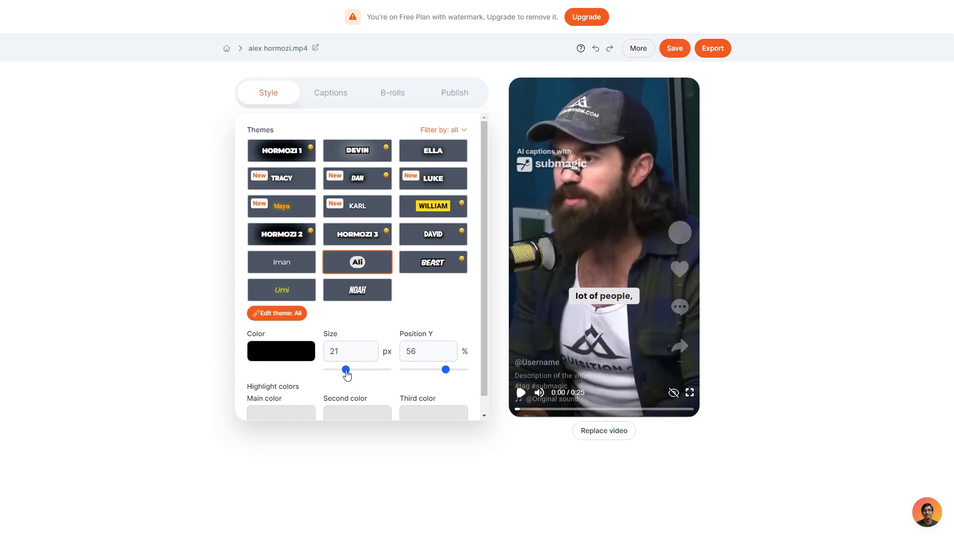
mouse_move(445, 373)
left_mouse_down()
mouse_move(416, 377)
mouse_move(448, 371)
left_mouse_up()
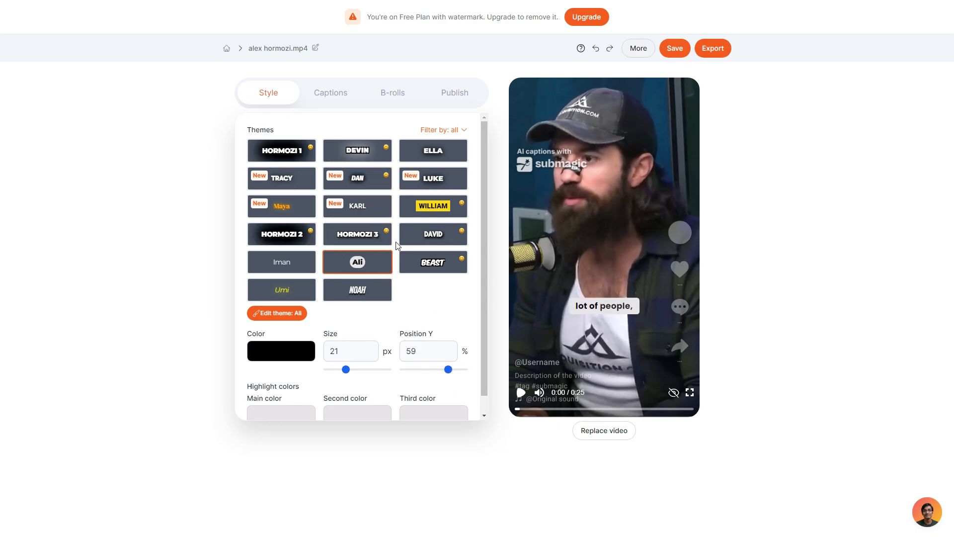
Step: Place the captions at 72% height, enlarge them to 32 px, and show the timed caption list
scroll(431, 295, "down", 1)
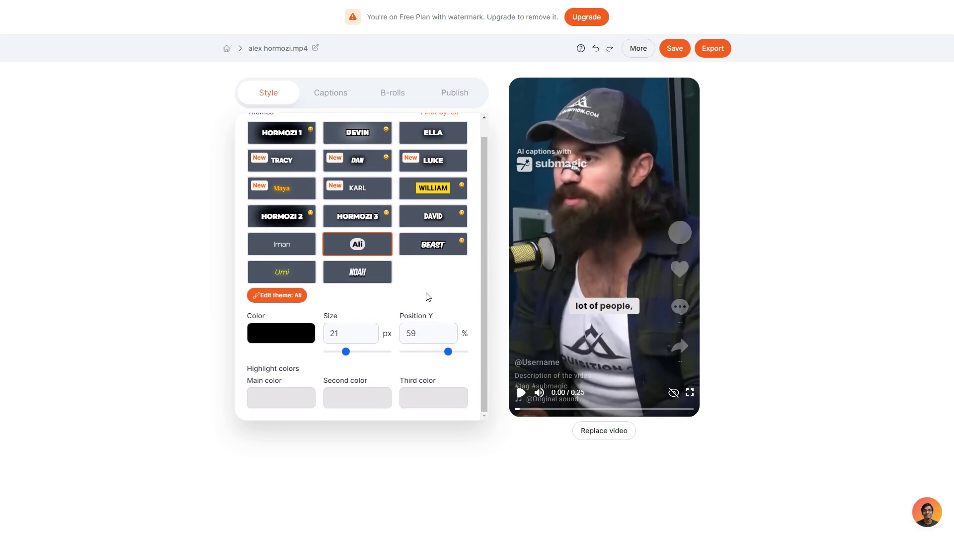
scroll(420, 297, "up", 1)
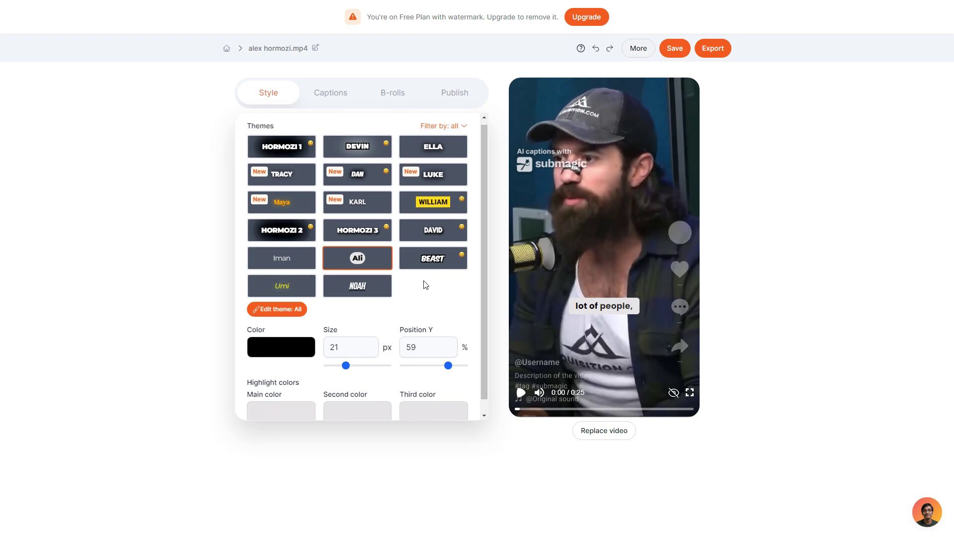
scroll(426, 285, "down", 1)
left_click_drag(448, 352, 459, 352)
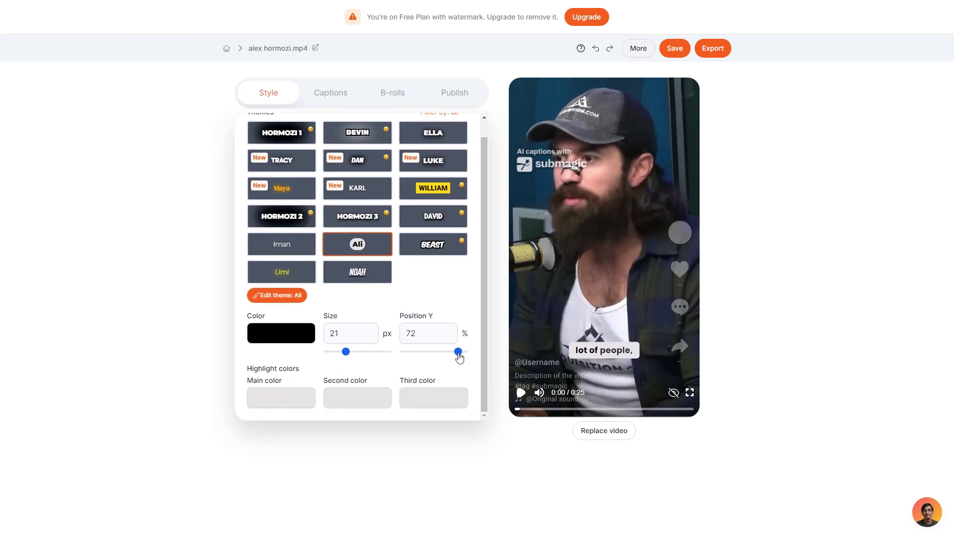
left_click_drag(349, 356, 363, 358)
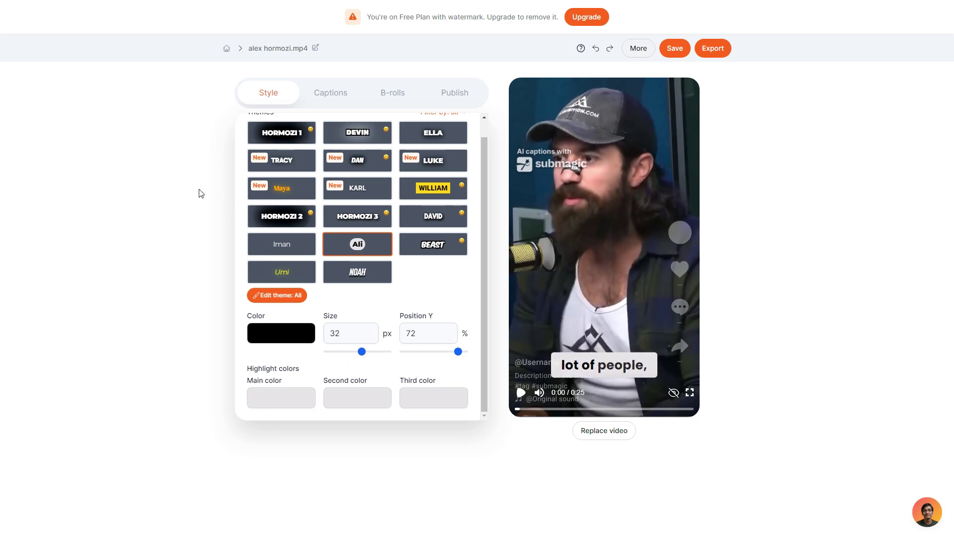
left_click(334, 98)
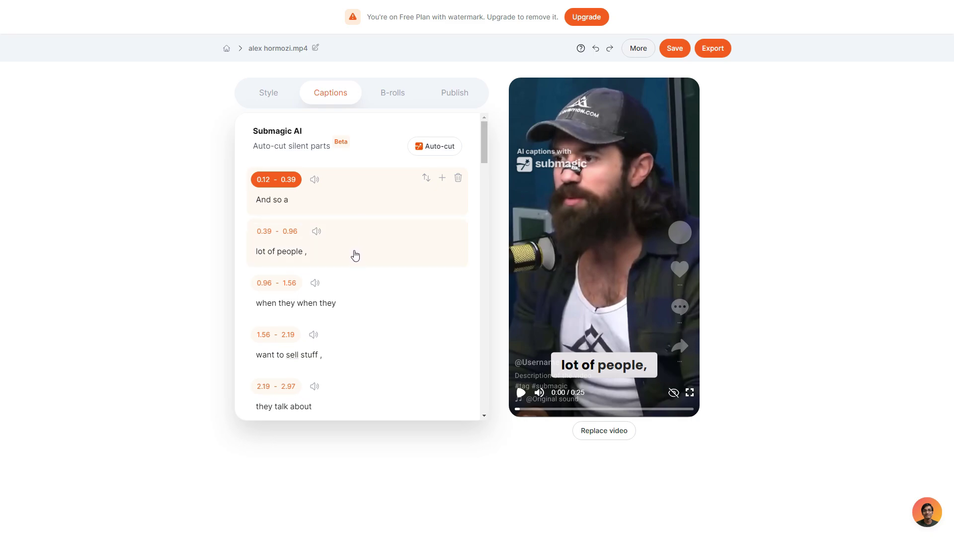
Step: Try deleting 'And' from the first caption line, then restore it
left_click(263, 204)
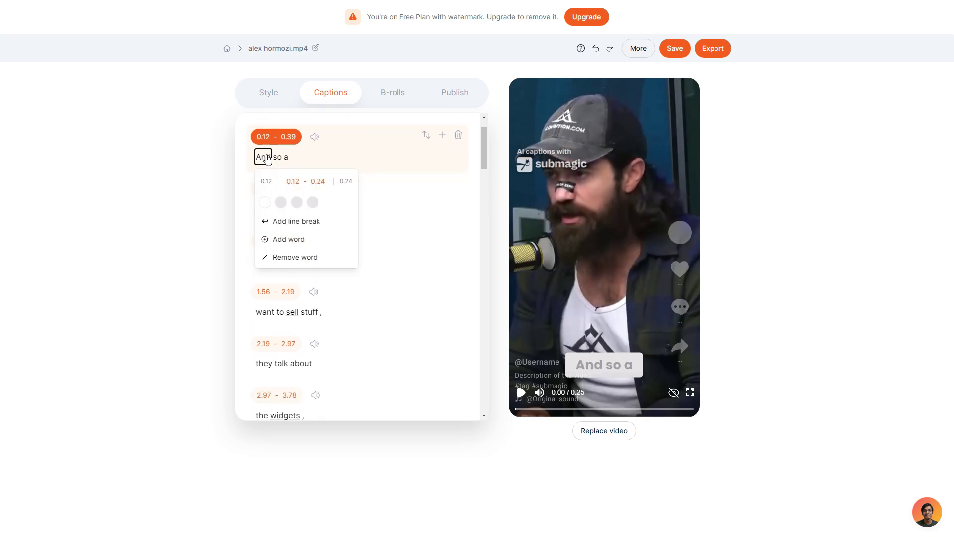
key("BackSpace")
key("BackSpace")
key("BackSpace")
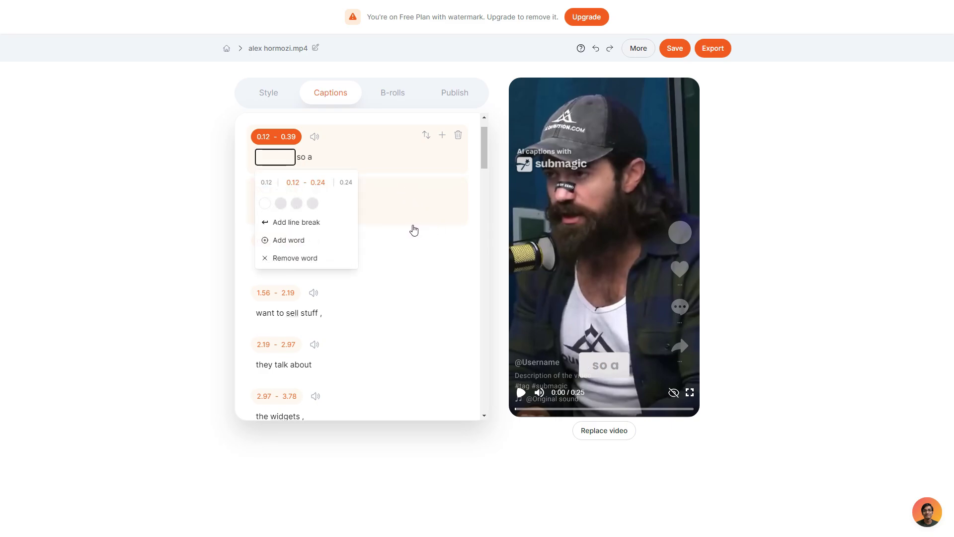
left_click(313, 258)
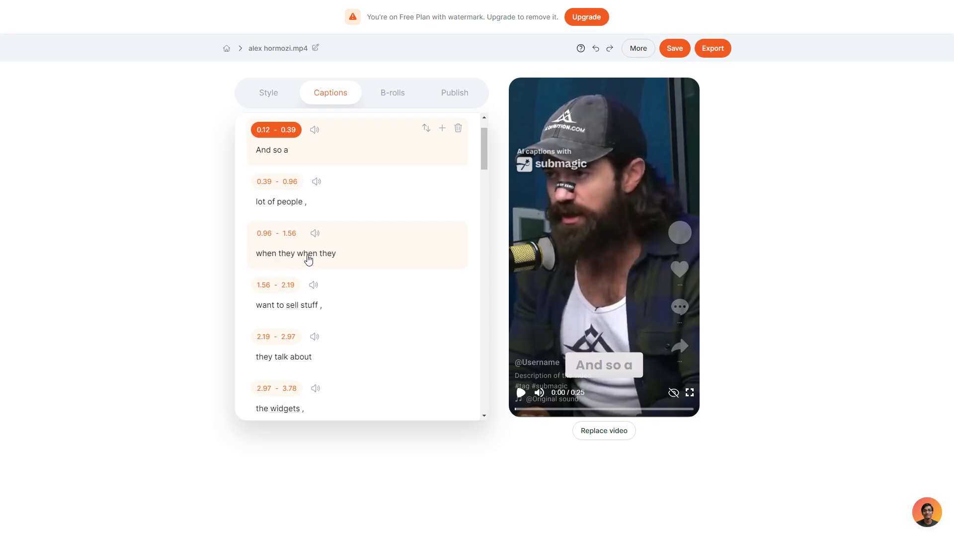
Step: Split the 'when they when they' caption with a line break after 'they'
left_click(308, 259)
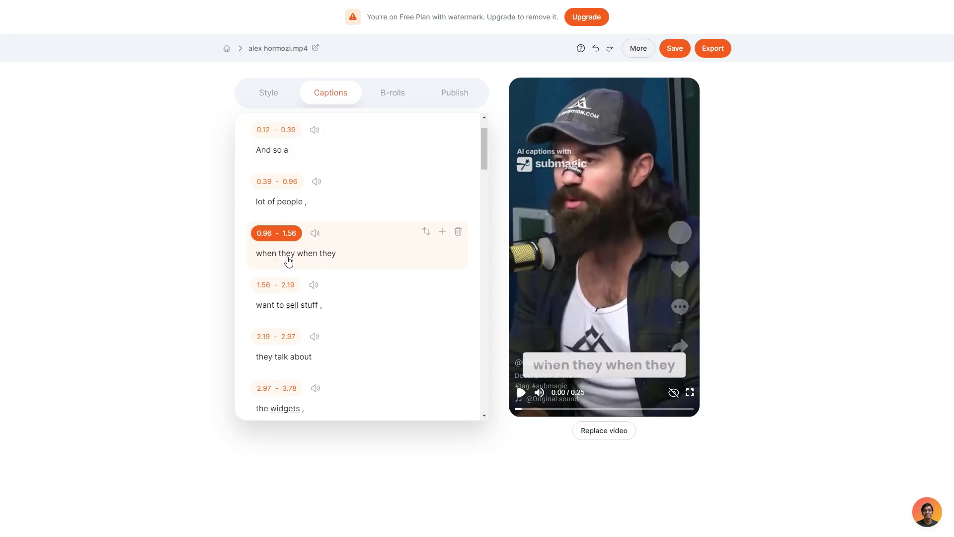
left_click(288, 258)
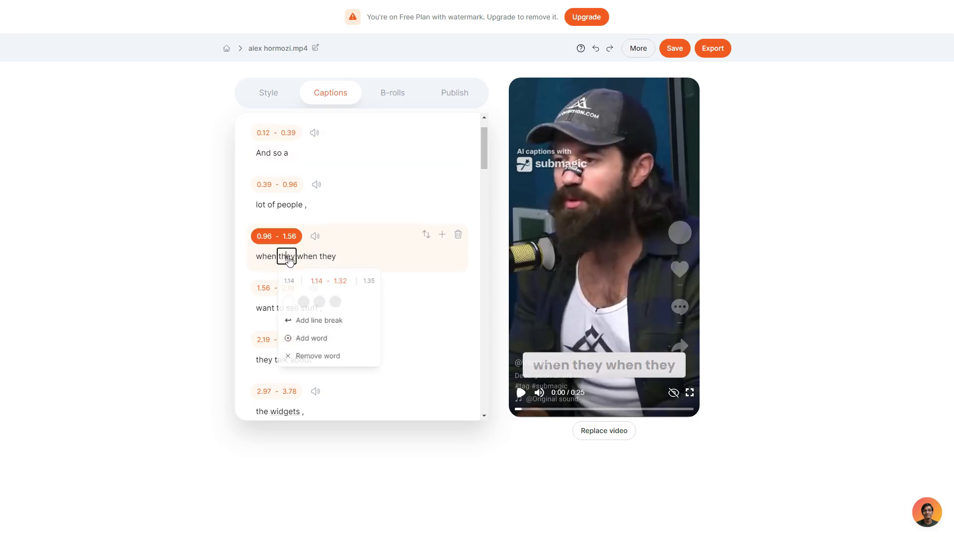
left_click(320, 325)
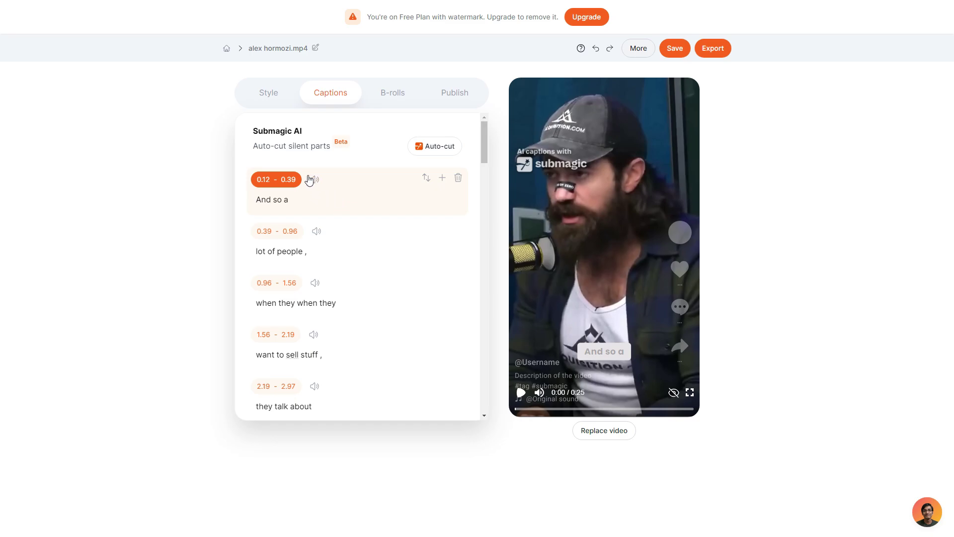
Step: Apply the Hormozi 1 caption theme and return to the caption list
left_click(268, 93)
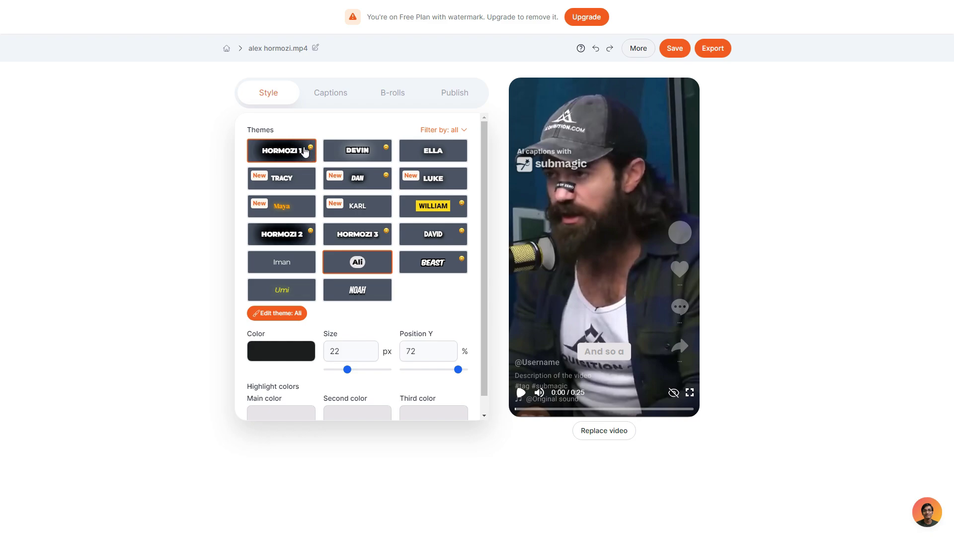
left_click(290, 156)
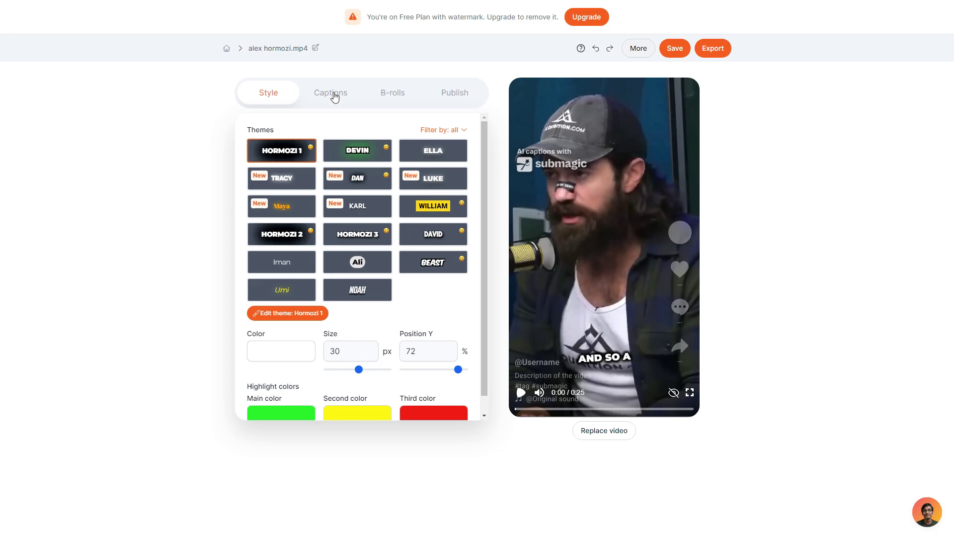
left_click(333, 95)
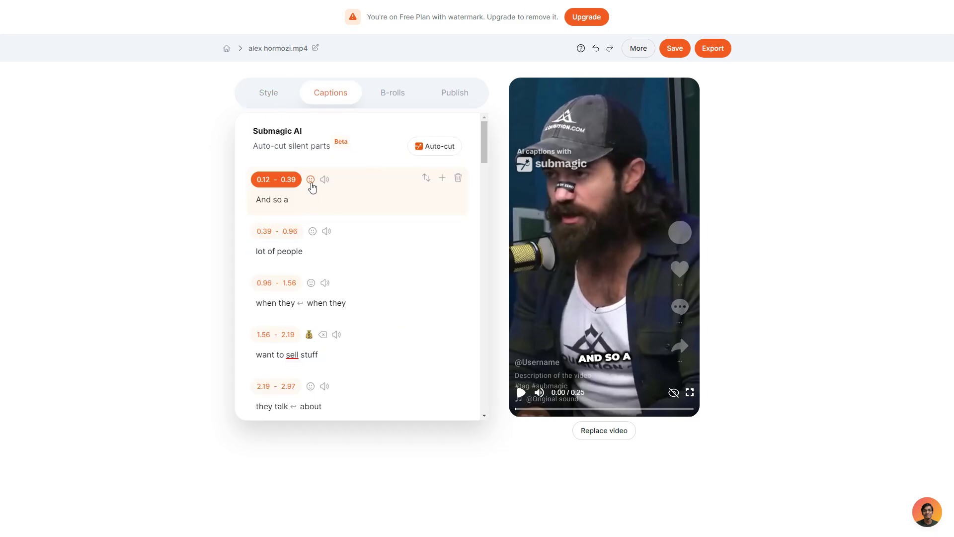
Step: Glance at the first caption's emoji choices, then play the clip from 'when they when they'
left_click(311, 180)
left_click(388, 192)
scroll(395, 323, "down", 1)
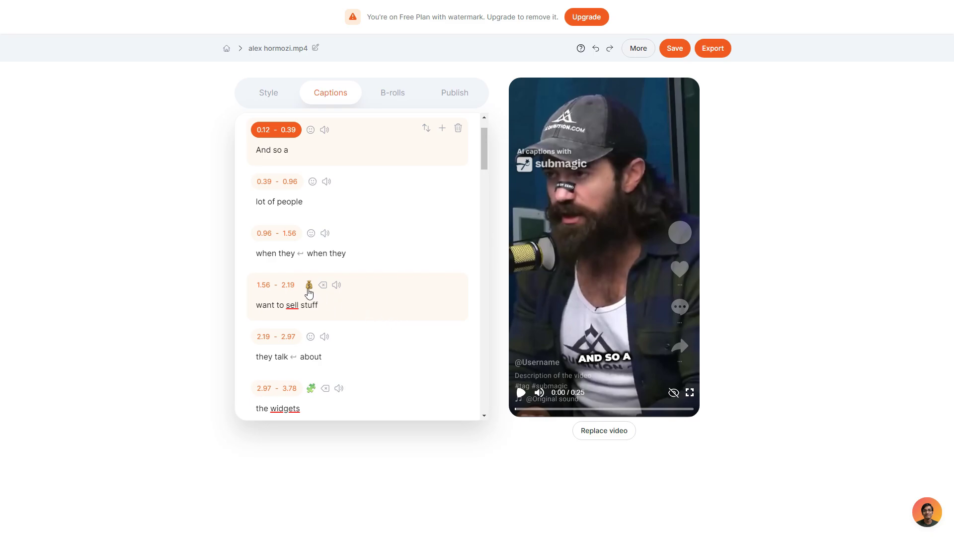
scroll(370, 293, "down", 1)
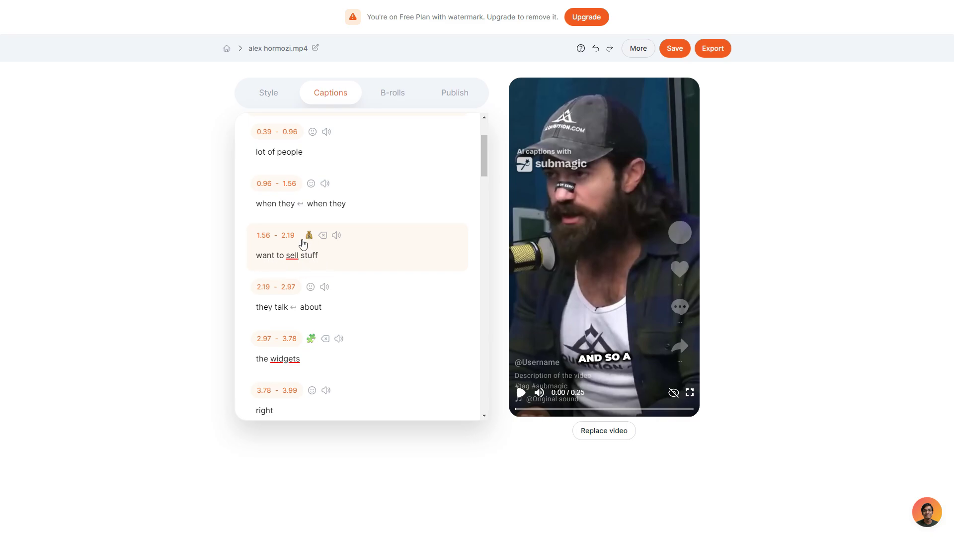
left_click(414, 224)
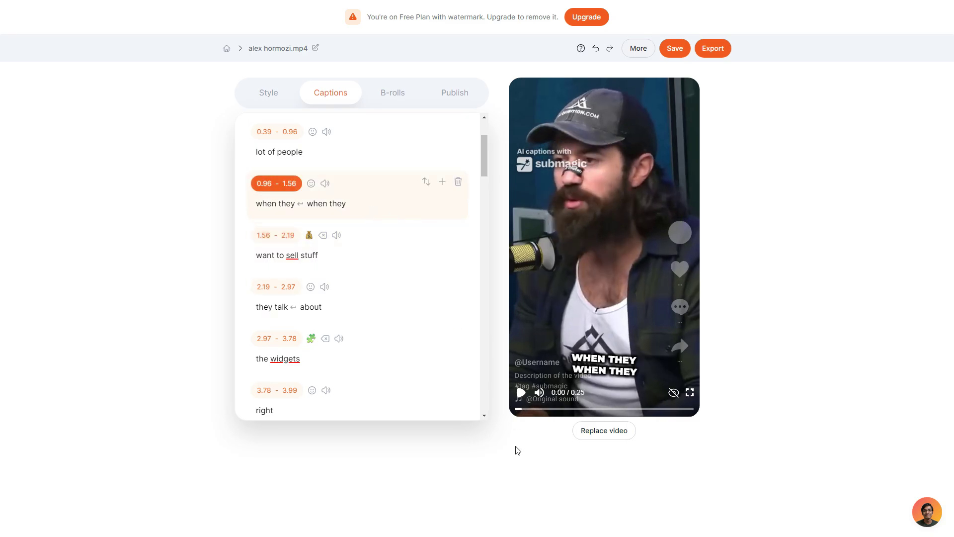
left_click(521, 393)
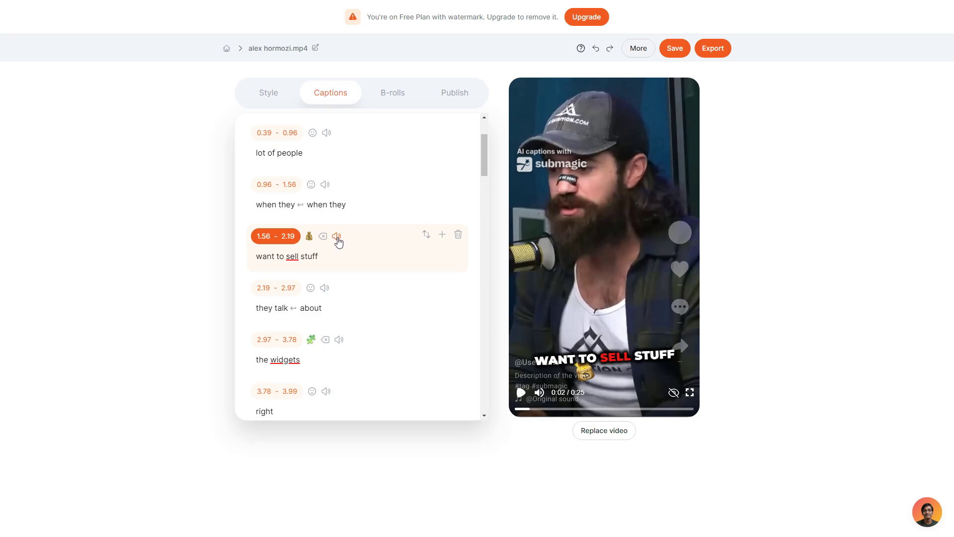
Step: Preview and attach the Money sound effect to the 'want to sell stuff' caption
left_click(338, 237)
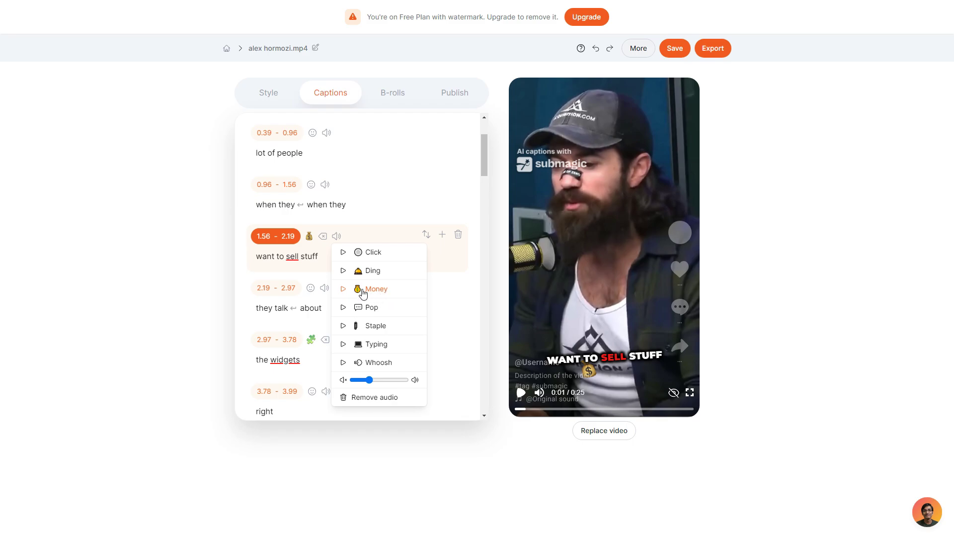
left_click(363, 292)
left_click(396, 289)
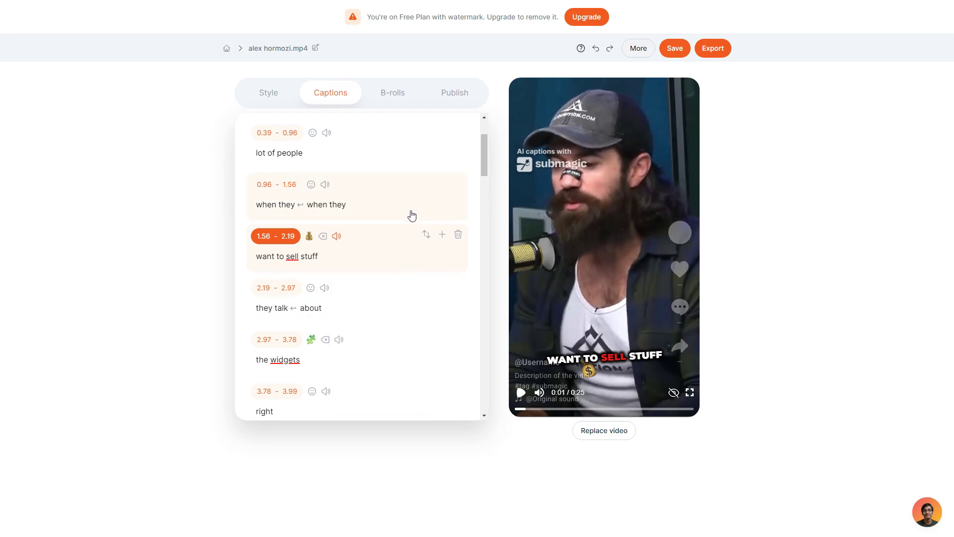
Step: Replay from 'when they' to hear the Money sound, then review the caption list
left_click(393, 207)
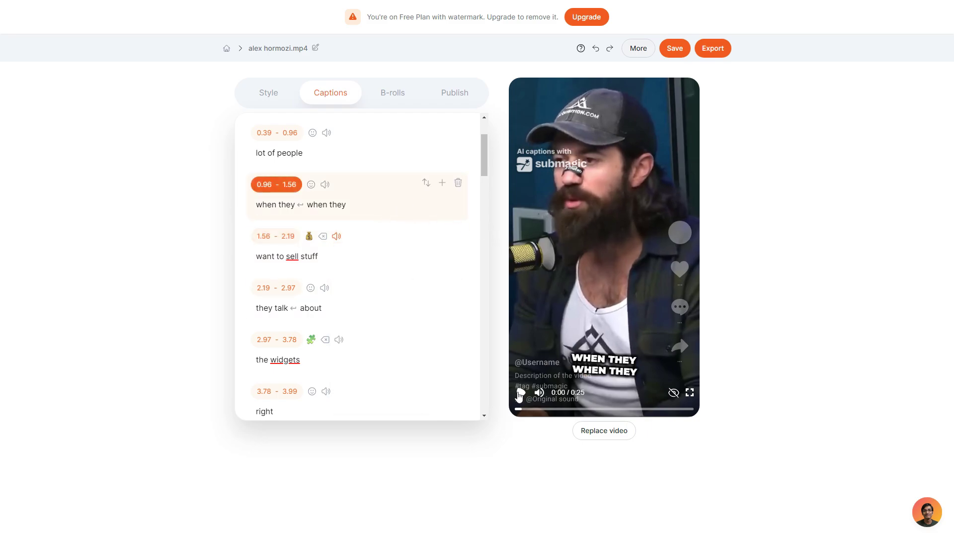
left_click(519, 396)
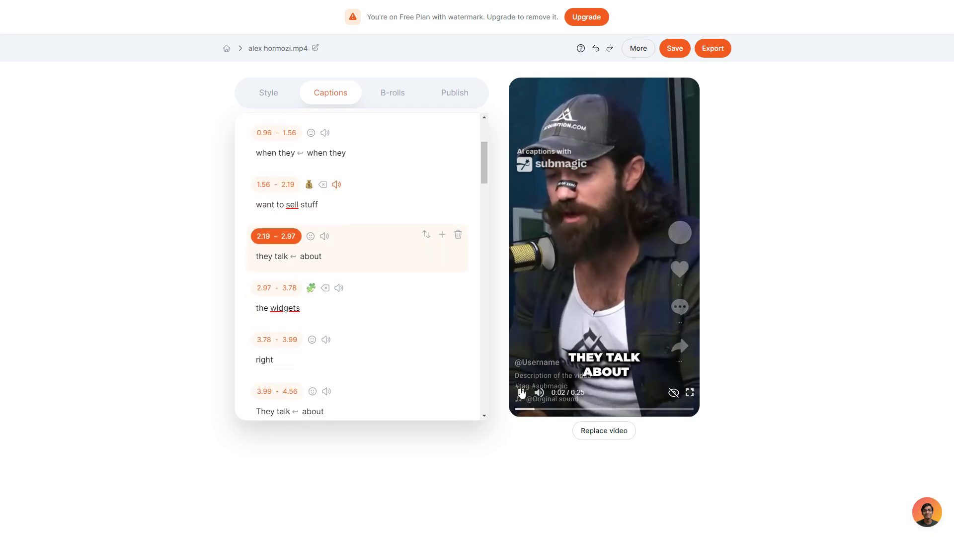
left_click(521, 393)
left_click(336, 185)
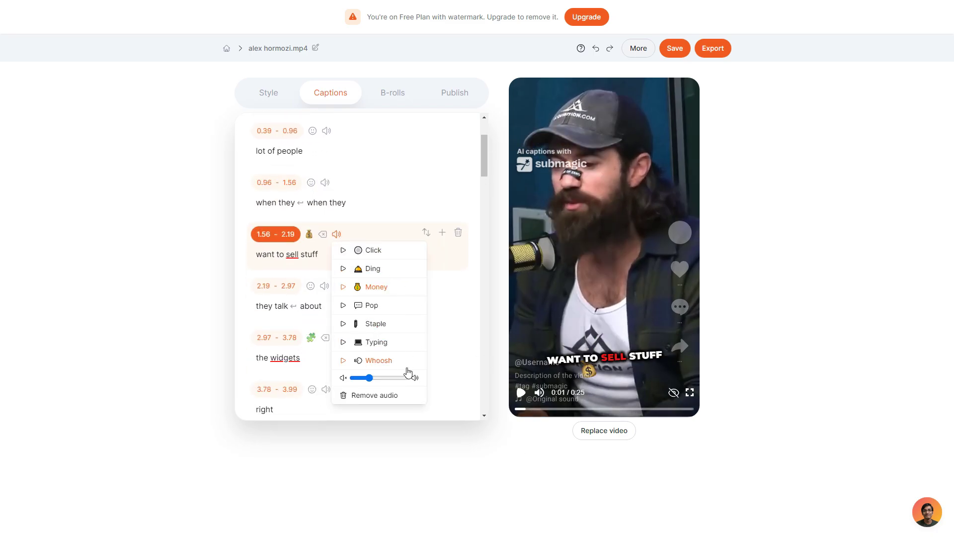
left_click(383, 240)
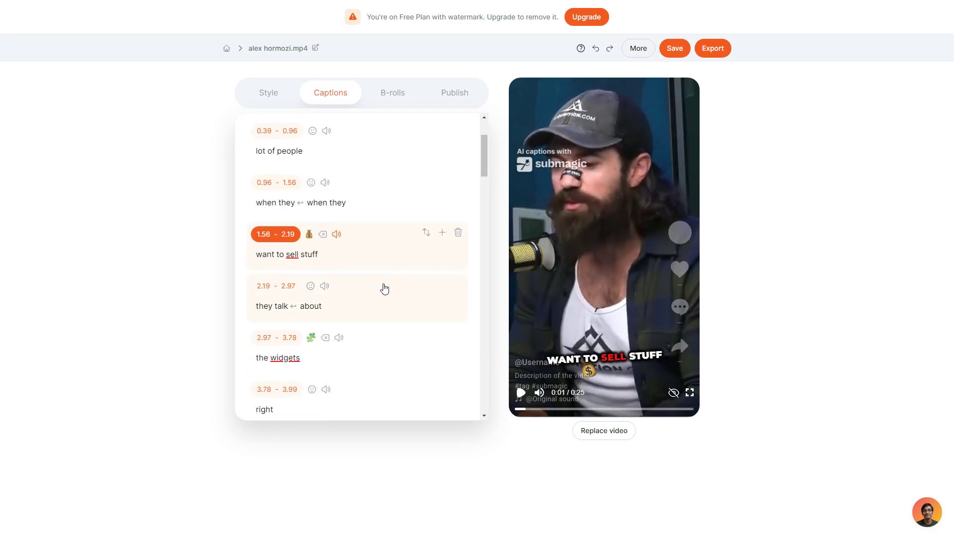
left_click_drag(484, 173, 464, 271)
scroll(386, 279, "down", 4)
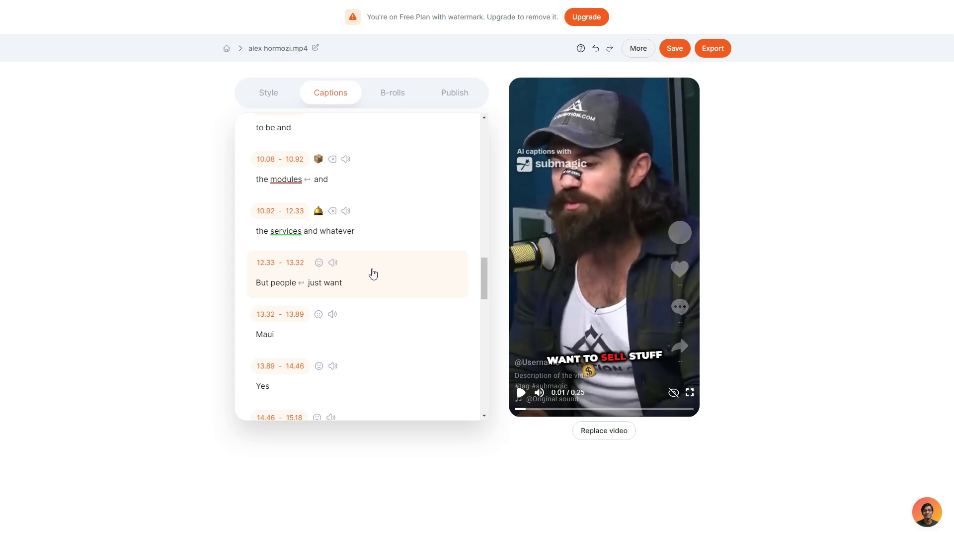
scroll(374, 223, "up", 10)
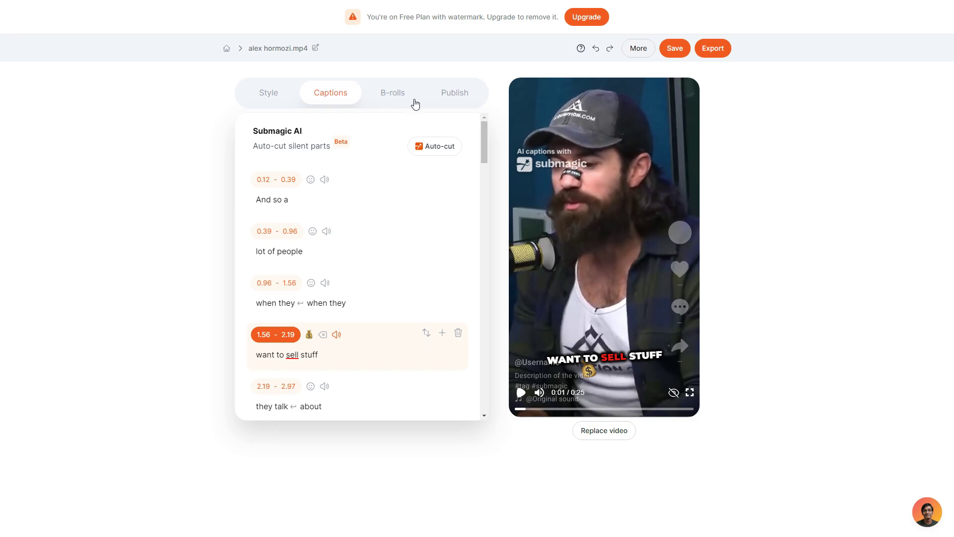
Step: Search stock footage for 'wat' and add a waterfall B-roll to the 0.96–2.19 segment
left_click(399, 95)
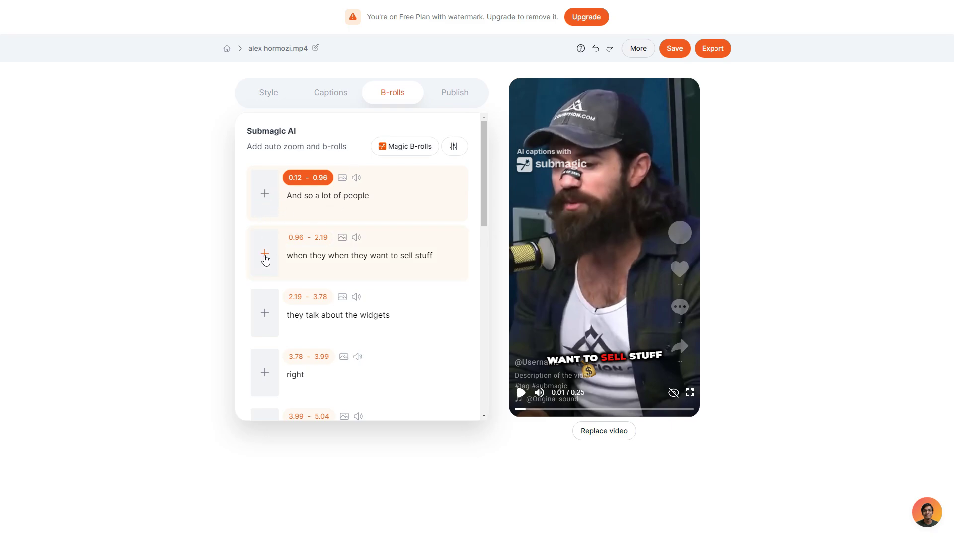
left_click(265, 254)
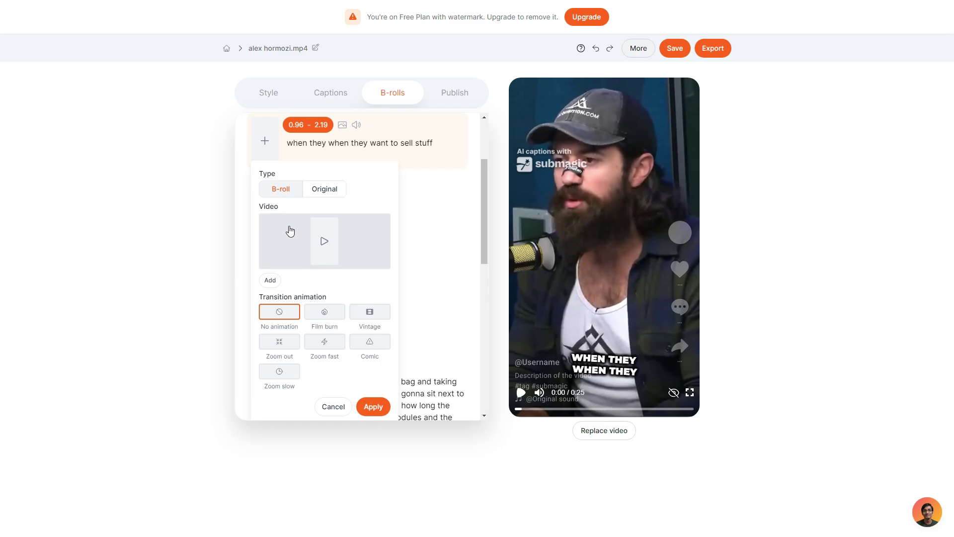
left_click(270, 280)
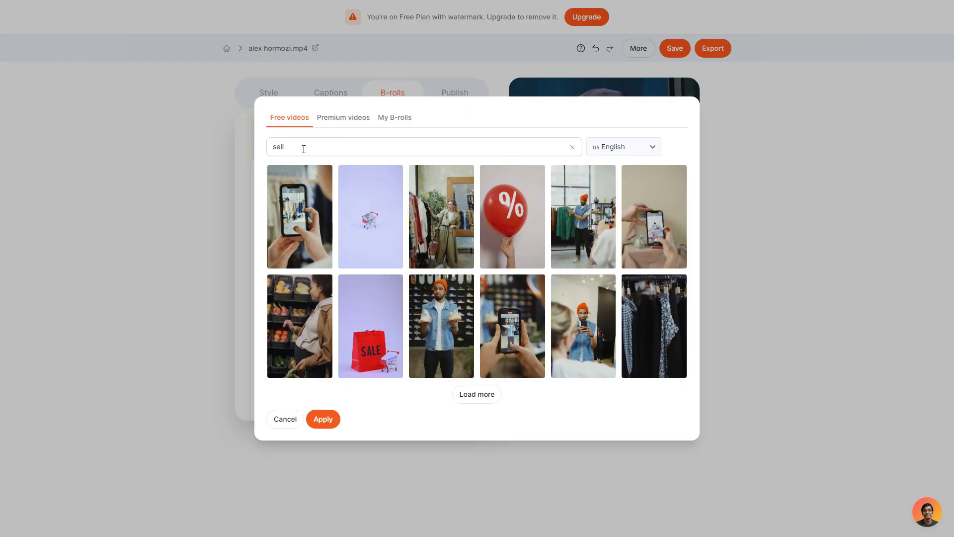
left_click_drag(303, 147, 222, 150)
type("waterfa")
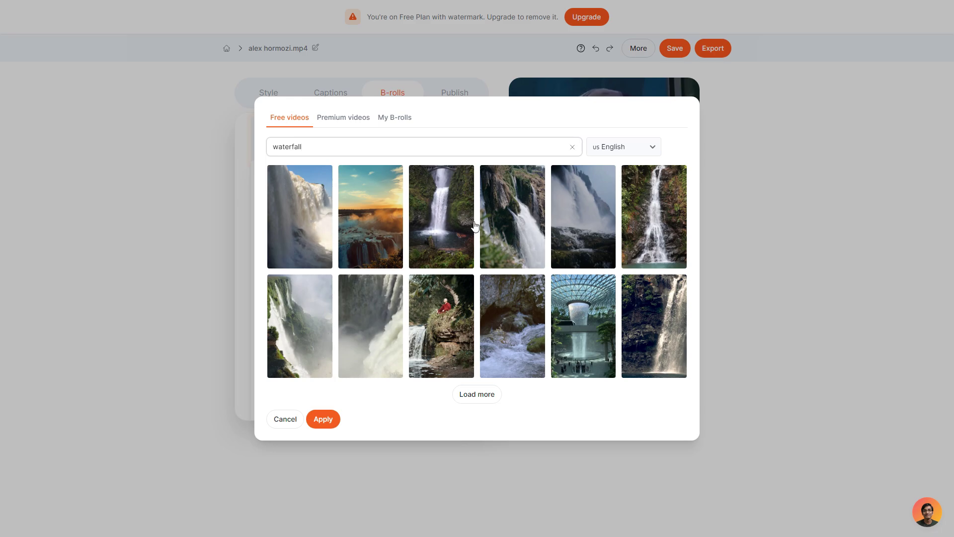
left_click(302, 230)
left_click(324, 420)
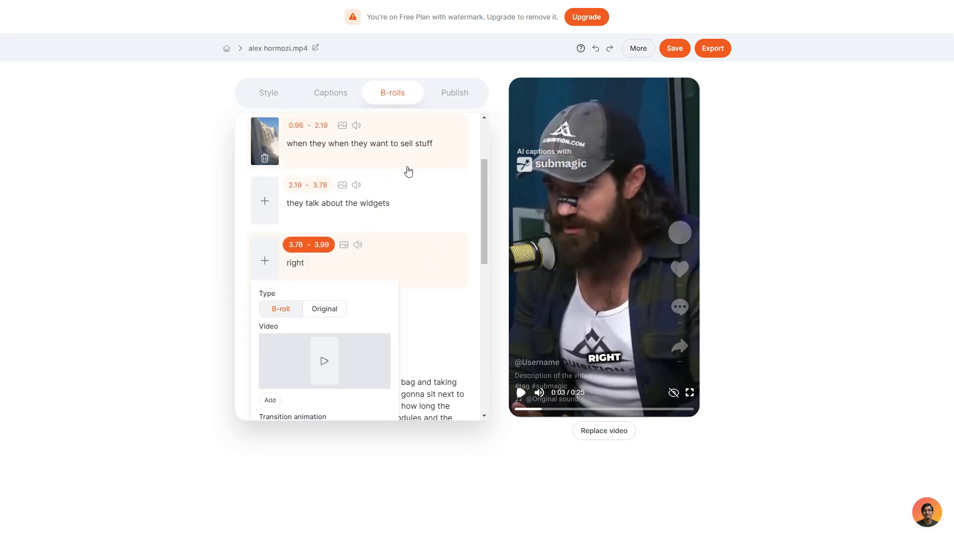
Step: Play from the opening segment to review the waterfall B-roll, then pause
scroll(407, 172, "up", 3)
left_click(402, 192)
left_click(524, 446)
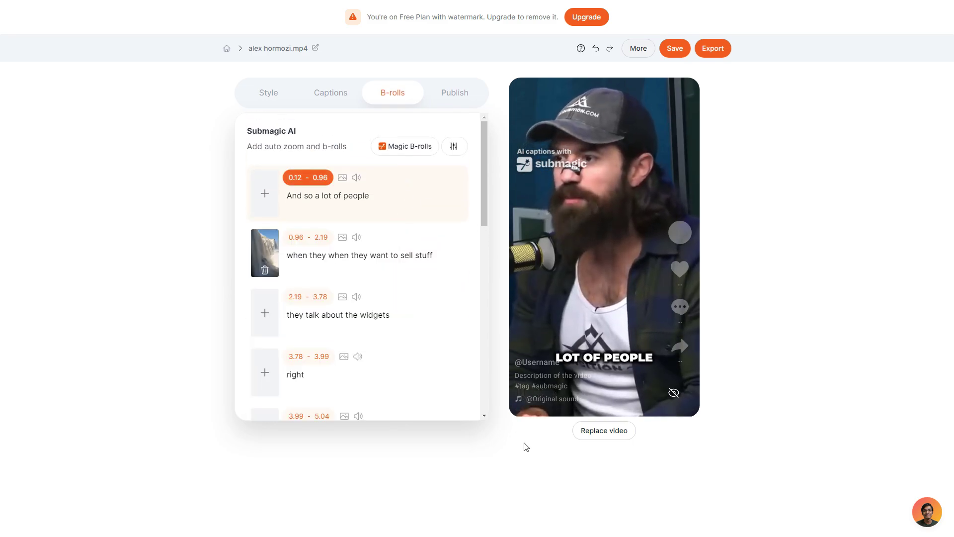
left_click(521, 395)
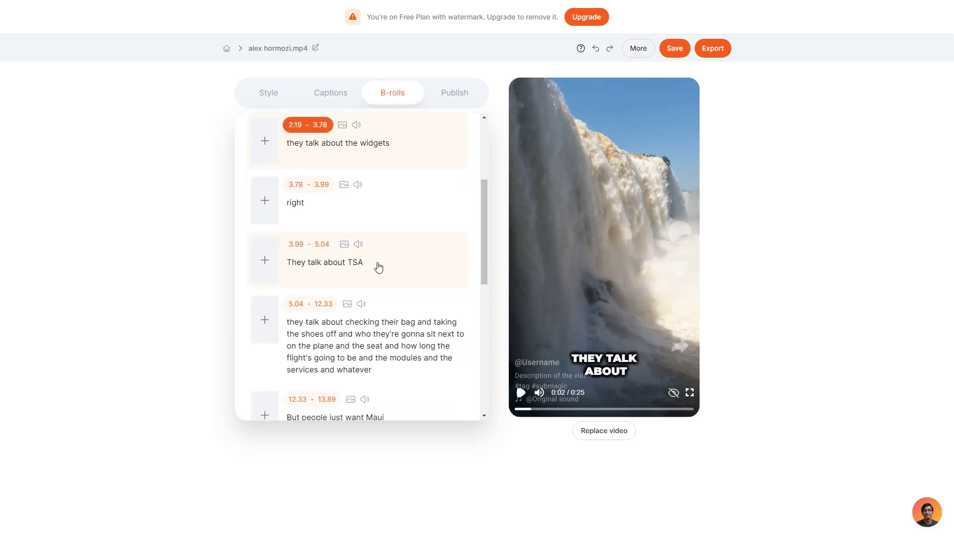
scroll(378, 265, "up", 3)
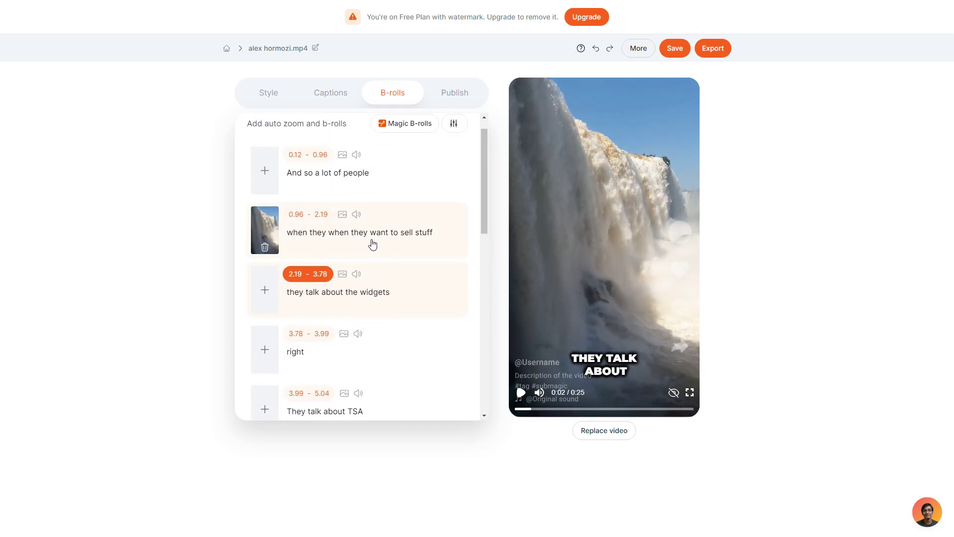
Step: Apply a Vintage transition to the waterfall B-roll on the 0.96–2.19 segment
left_click(267, 228)
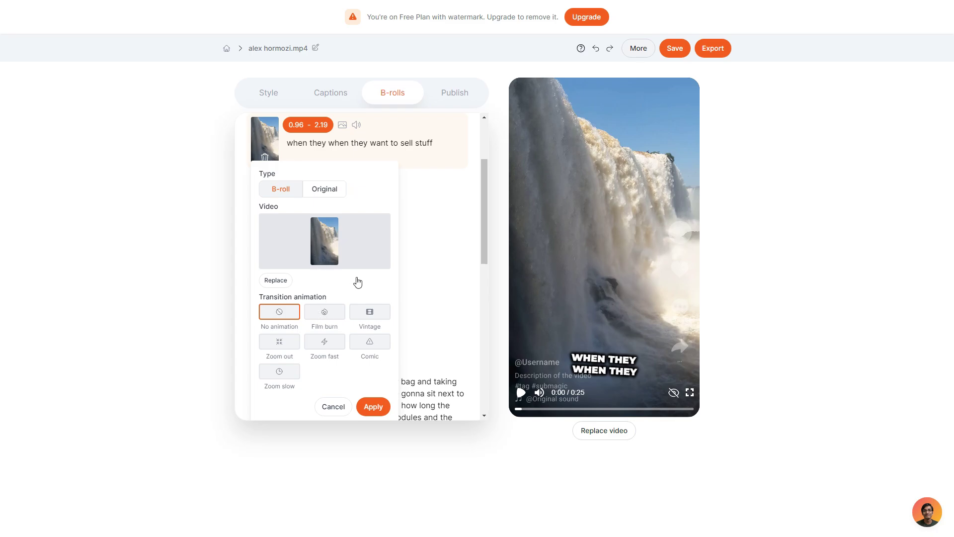
left_click(382, 317)
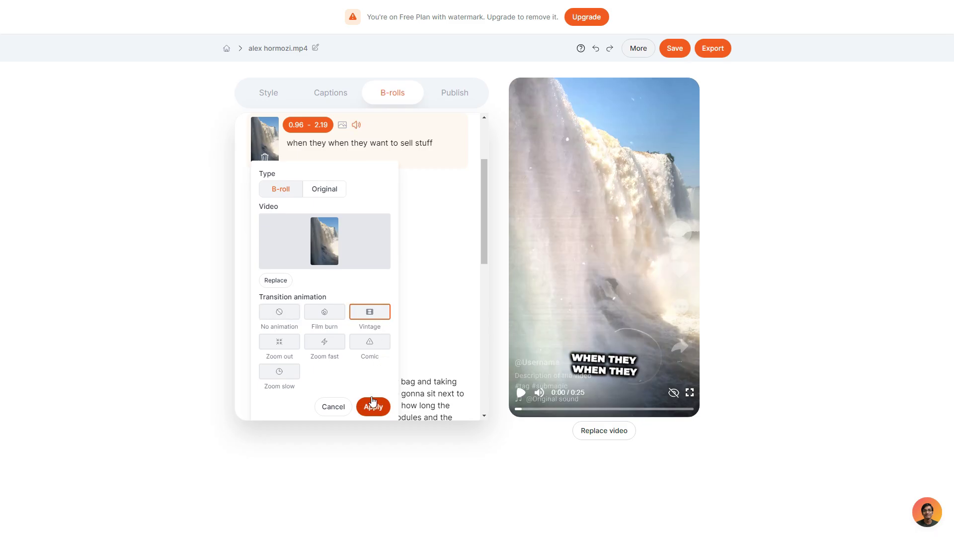
left_click(374, 406)
Step: Replay the clip from the first caption segment and select the 0.96–2.19 segment
scroll(352, 284, "up", 3)
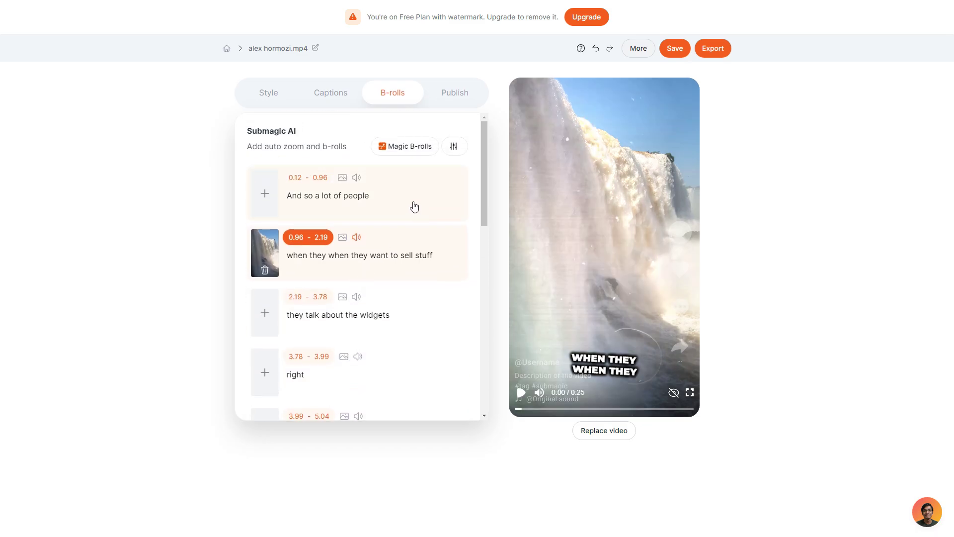
left_click(415, 207)
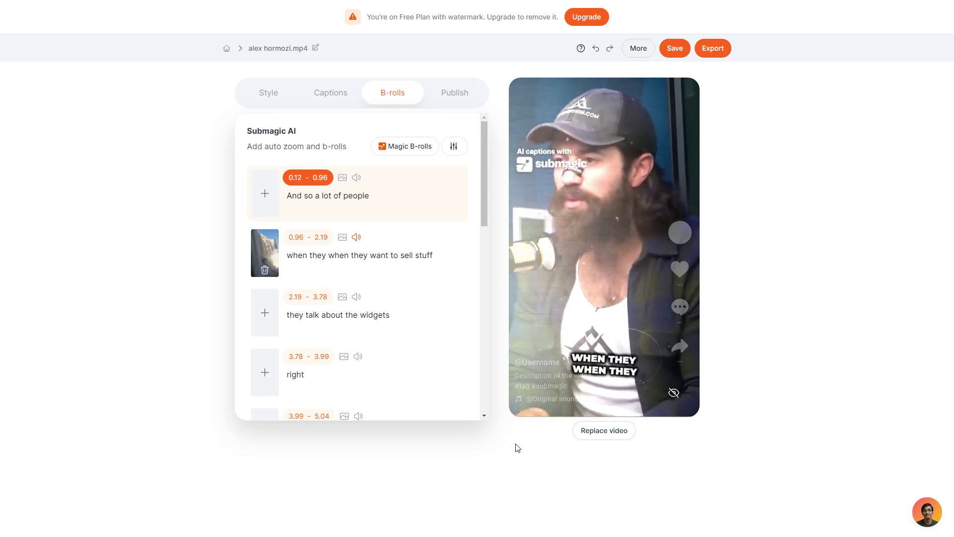
scroll(411, 297, "up", 3)
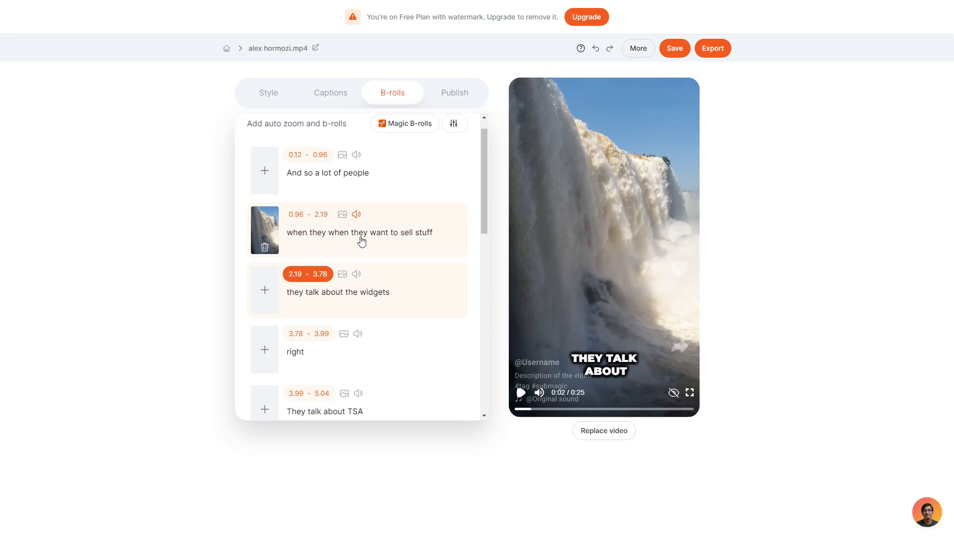
left_click(361, 240)
Step: Cancel the GIF overlay options and pick a sound effect for the 0.96–2.19 B-roll segment
left_click(342, 214)
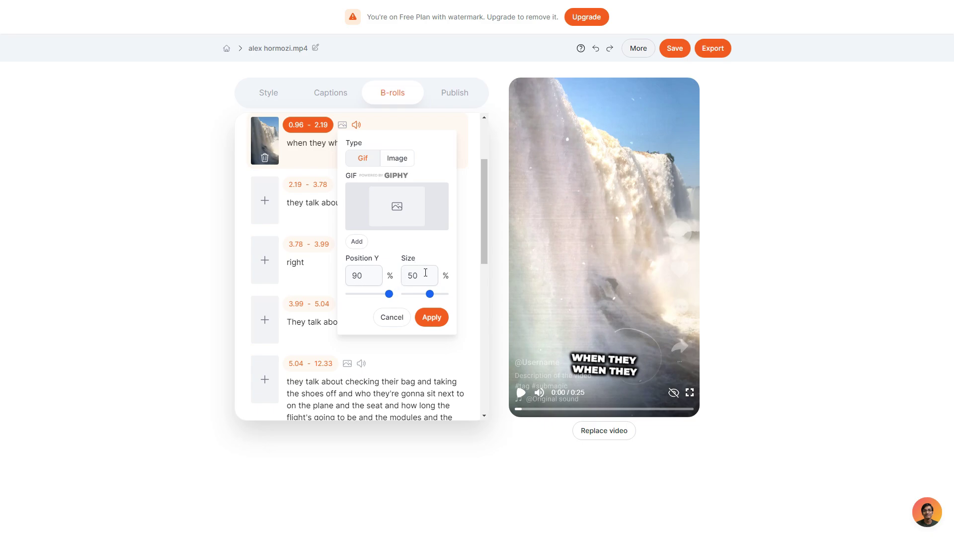
left_click(404, 316)
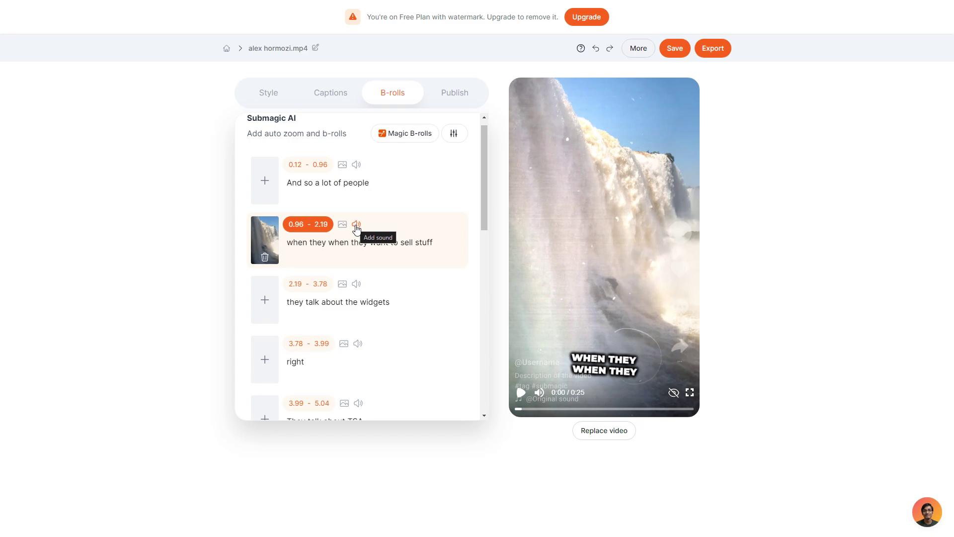
left_click(356, 225)
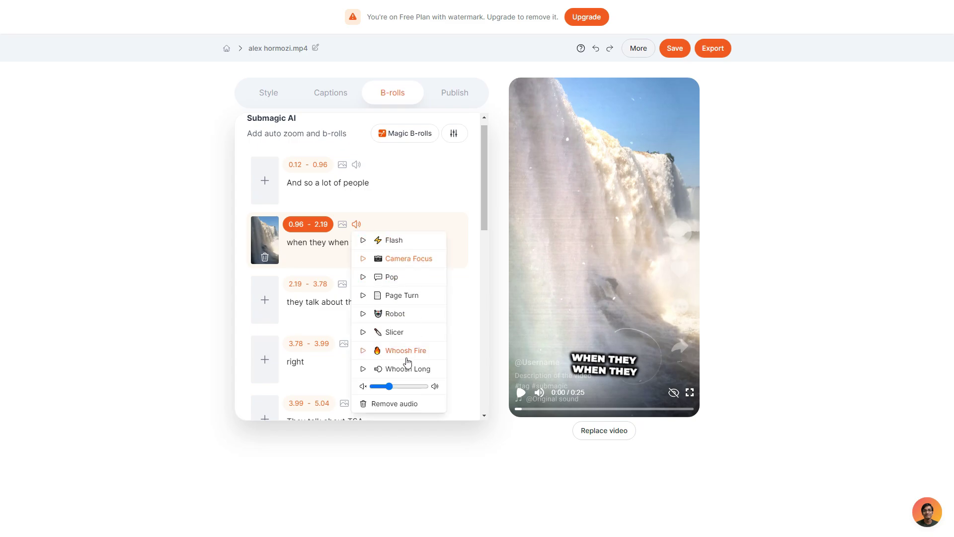
left_click(452, 225)
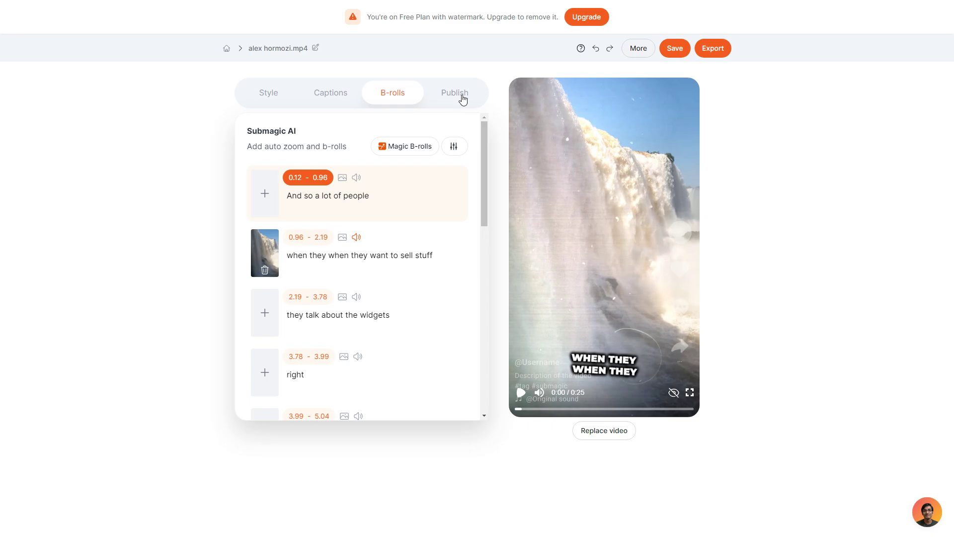
Step: Show the Publish settings and close the music picker without adding background music
left_click(462, 99)
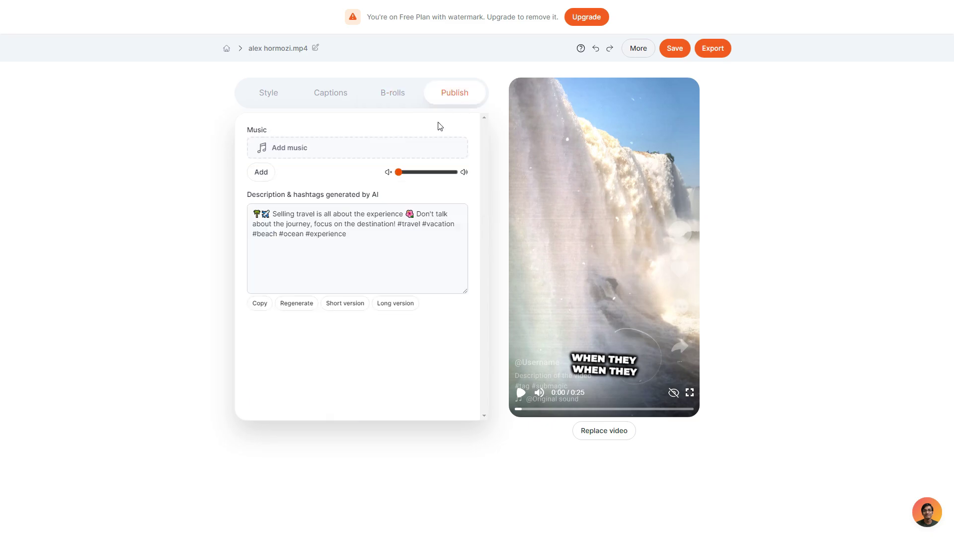
left_click(323, 153)
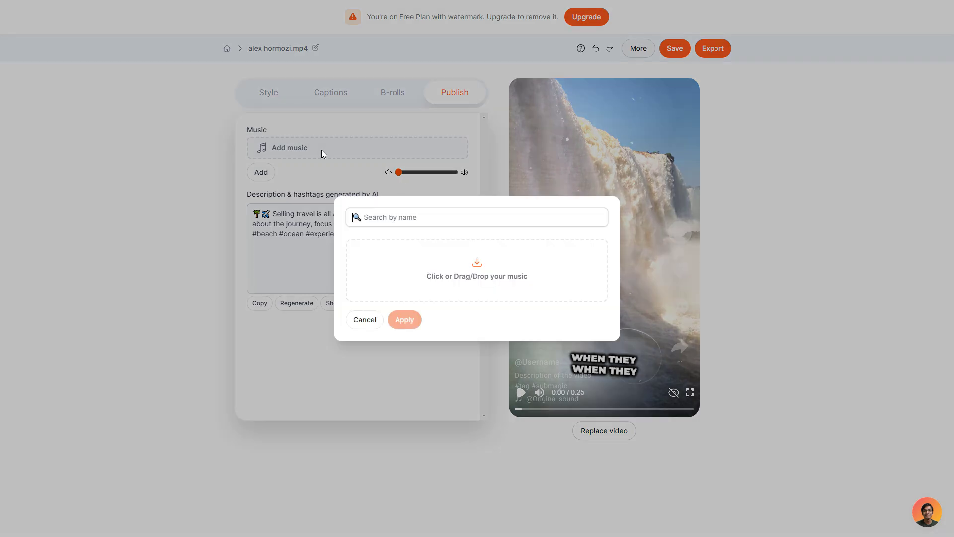
left_click(368, 319)
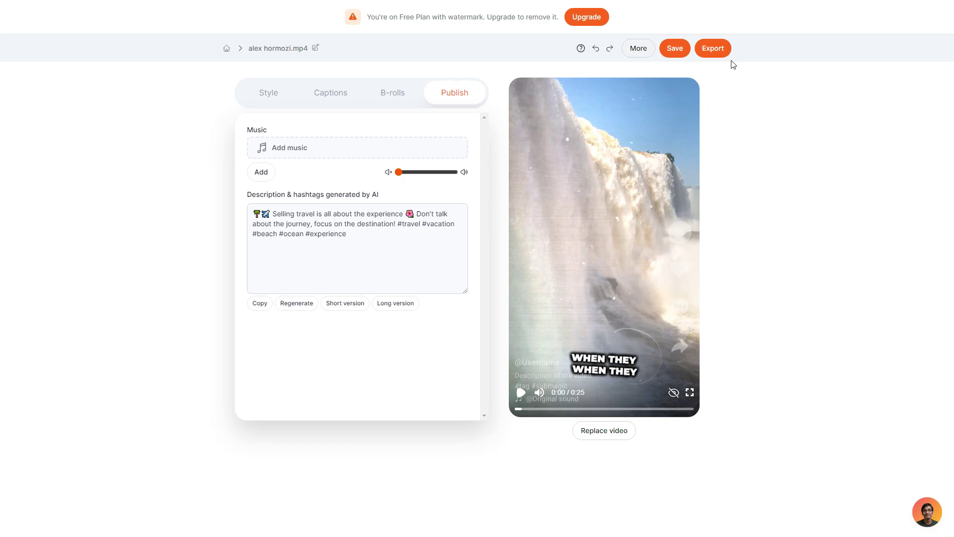
Step: Export the clip, then start checkout for the yearly-billed Pro plan at US$480.00
left_click(721, 51)
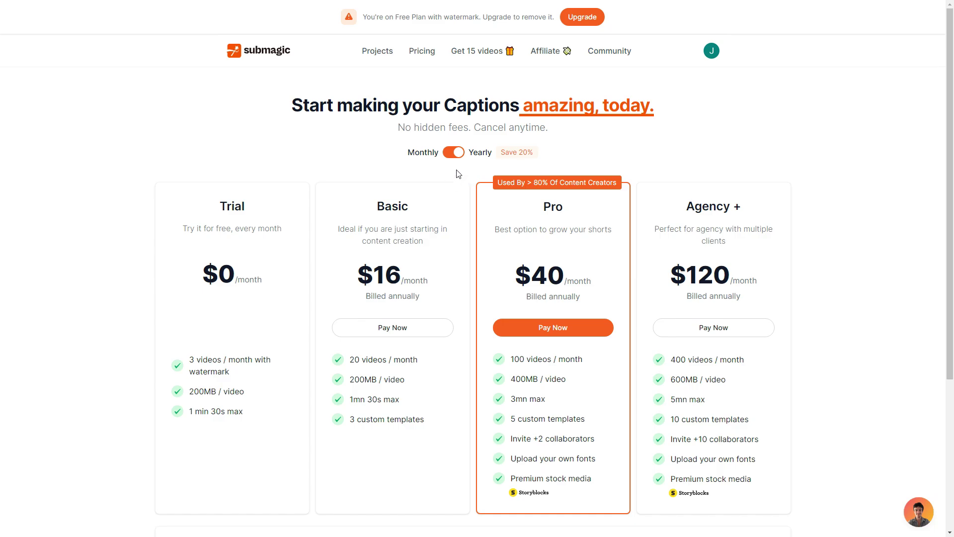
left_click(457, 154)
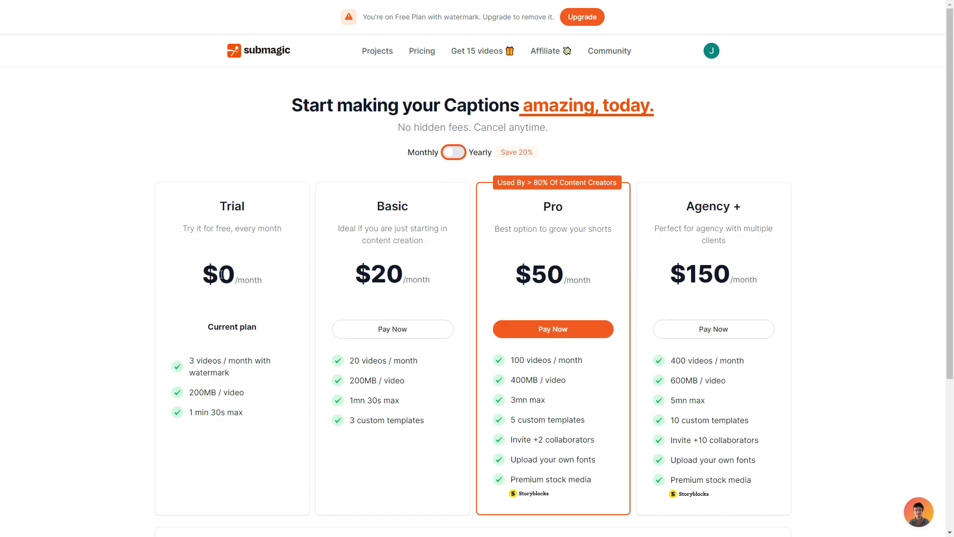
left_click(449, 157)
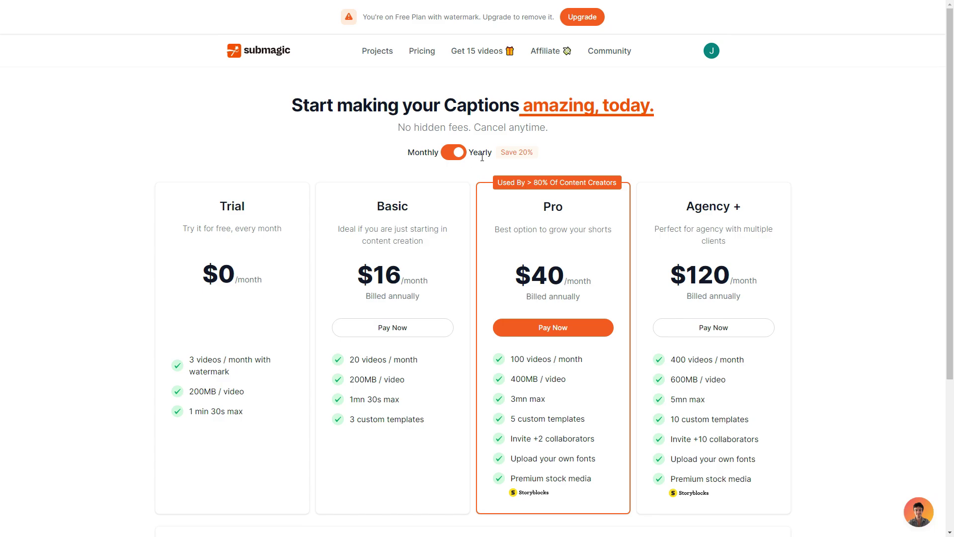
scroll(821, 140, "down", 1)
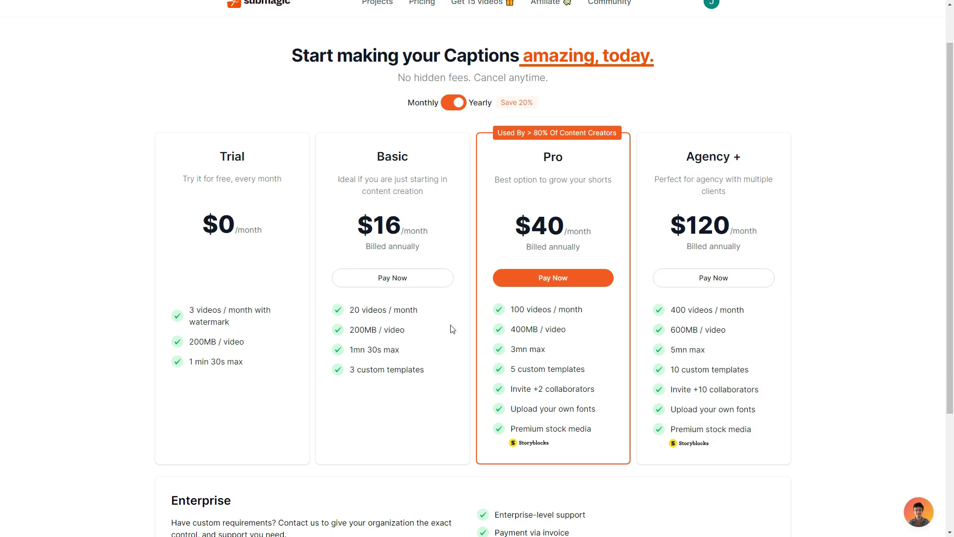
left_click(572, 279)
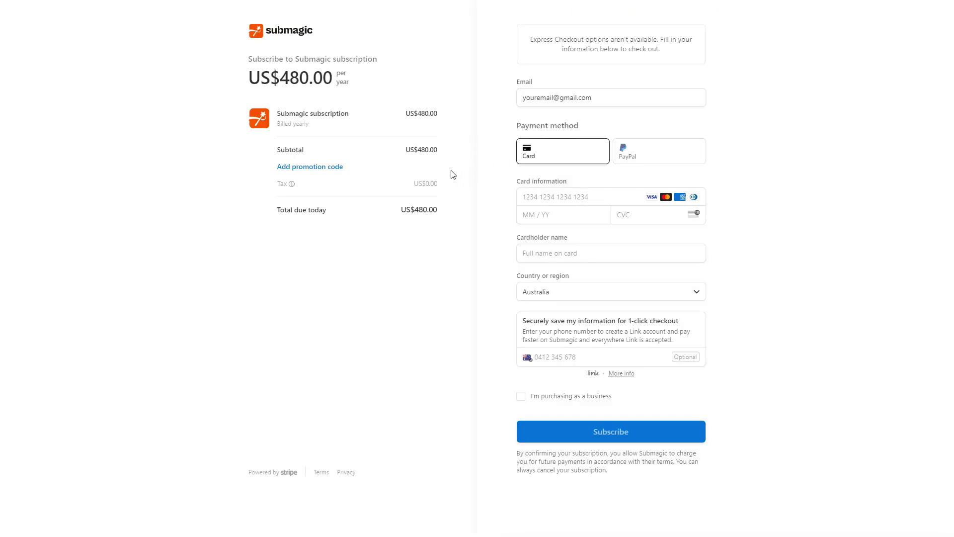
Step: Apply promotion code JACK for 10% off, cutting the total due today to US$432.00
left_click(282, 167)
type("JACK")
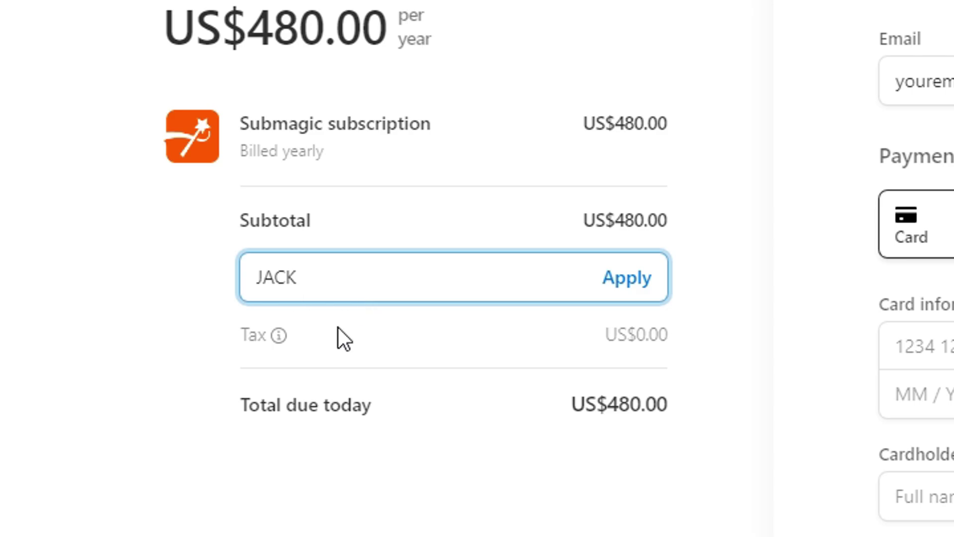
left_click(636, 289)
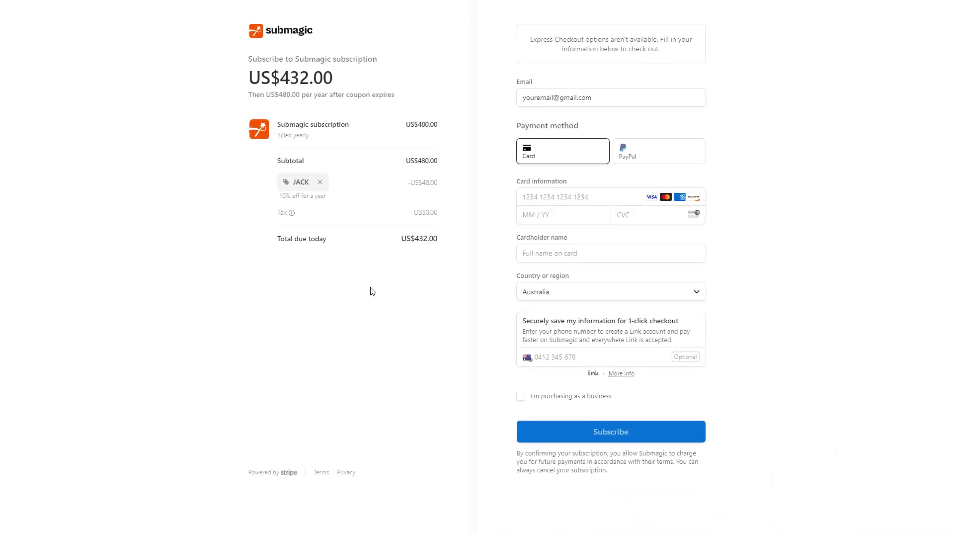